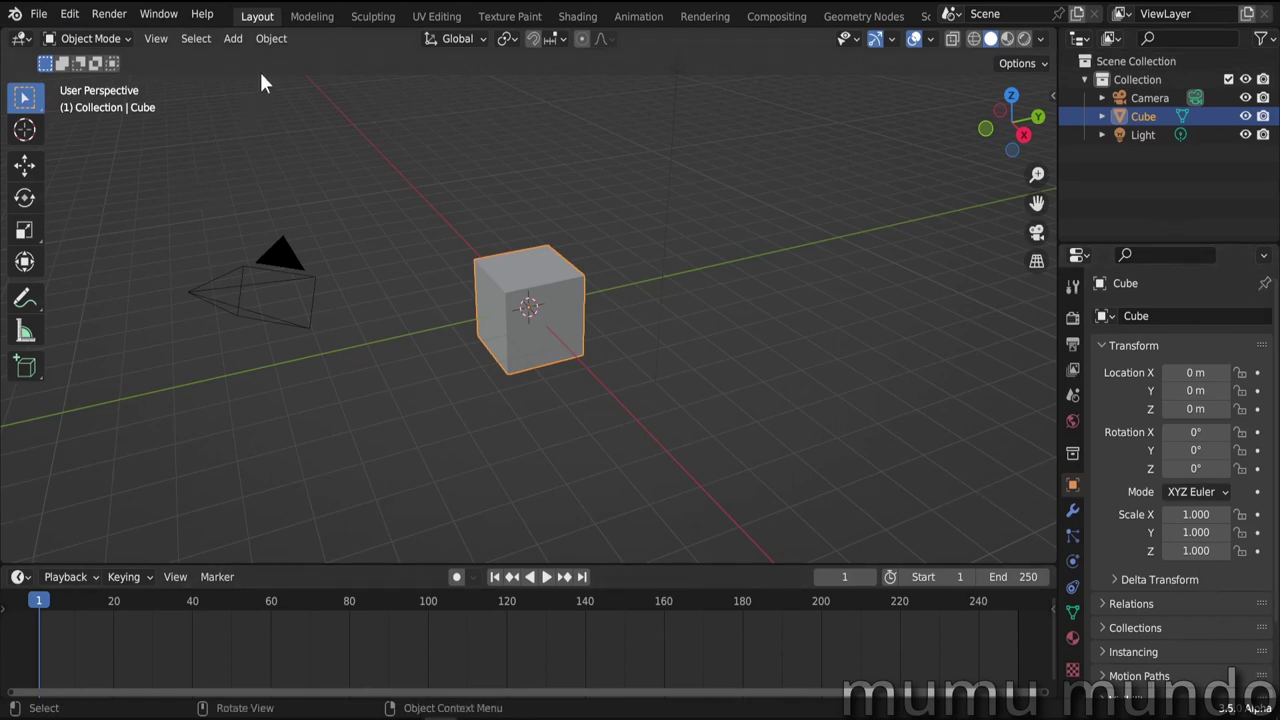
Look through the Modeling, Sculpting, UV Editing and Texture Paint workspaces, ending back on the Layout workspace.
{"action": "left_click", "coordinate": [303, 15]}
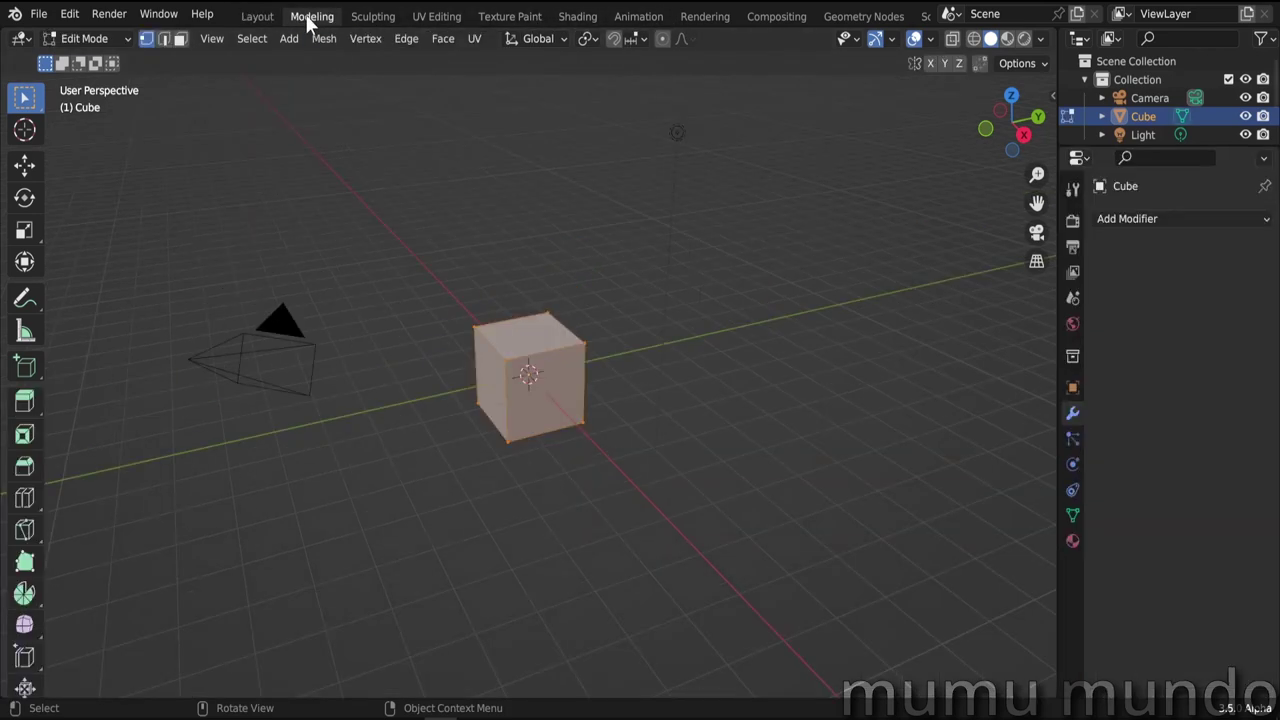
{"action": "left_click", "coordinate": [376, 16]}
{"action": "left_click", "coordinate": [437, 16]}
{"action": "left_click", "coordinate": [512, 17]}
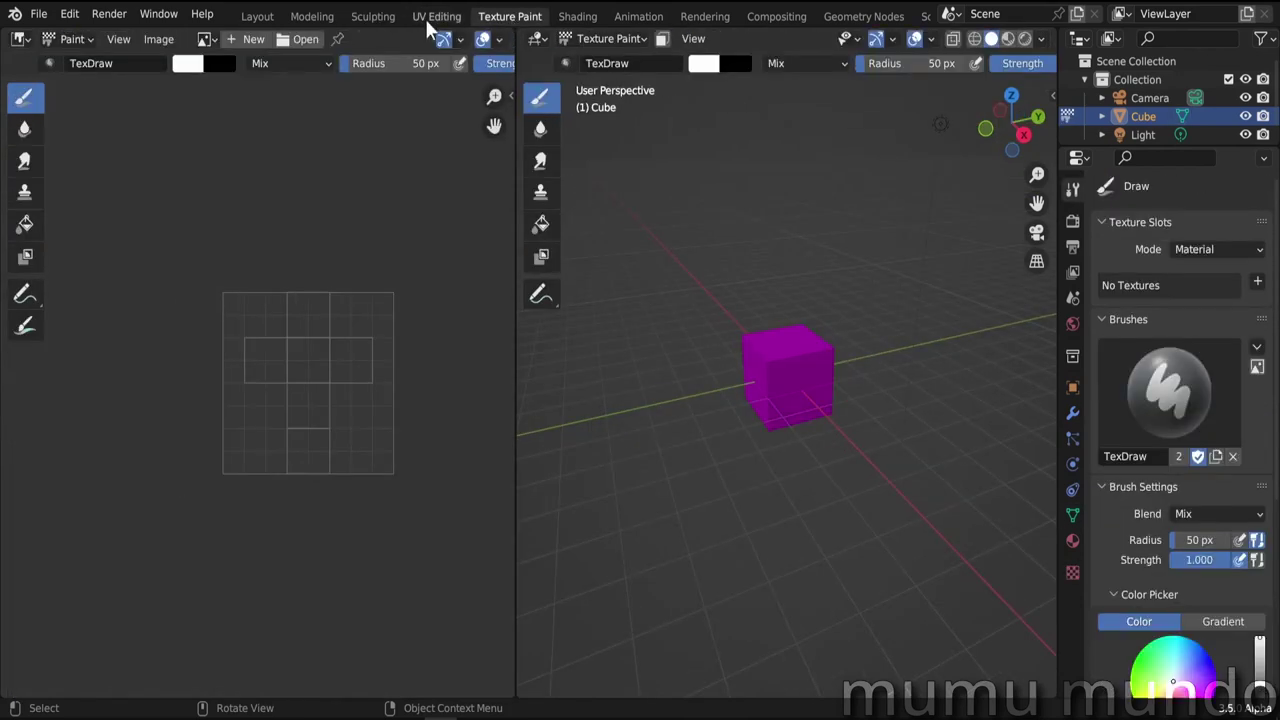
{"action": "left_click", "coordinate": [257, 16]}
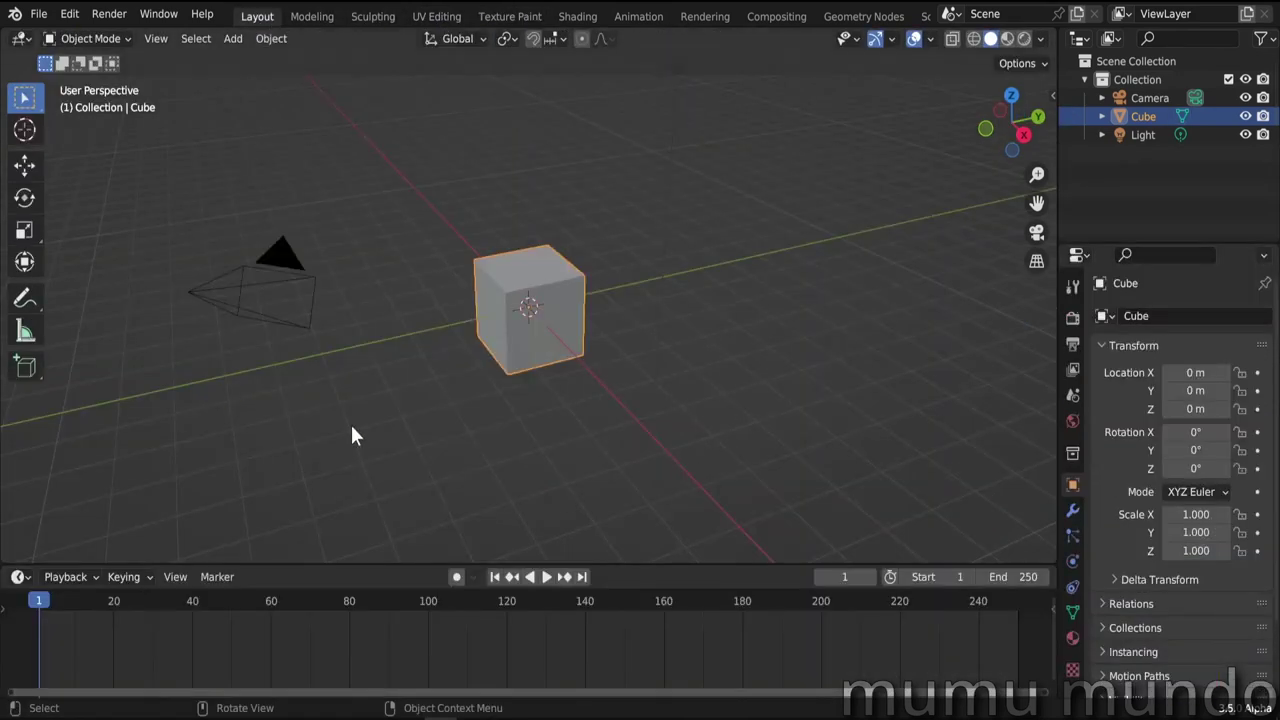
Change the main area from 3D Viewport to Graph Editor and return it to 3D Viewport.
{"action": "left_click", "coordinate": [22, 39]}
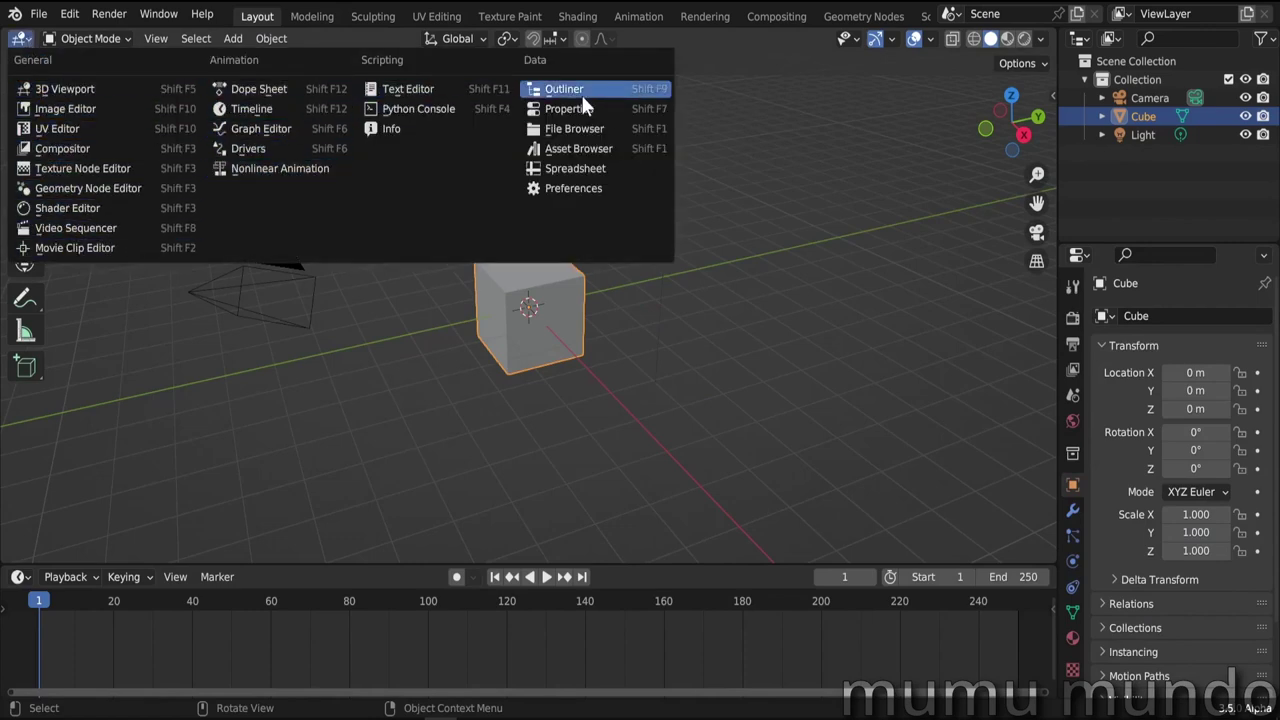
{"action": "left_click", "coordinate": [68, 88]}
{"action": "left_click", "coordinate": [20, 38]}
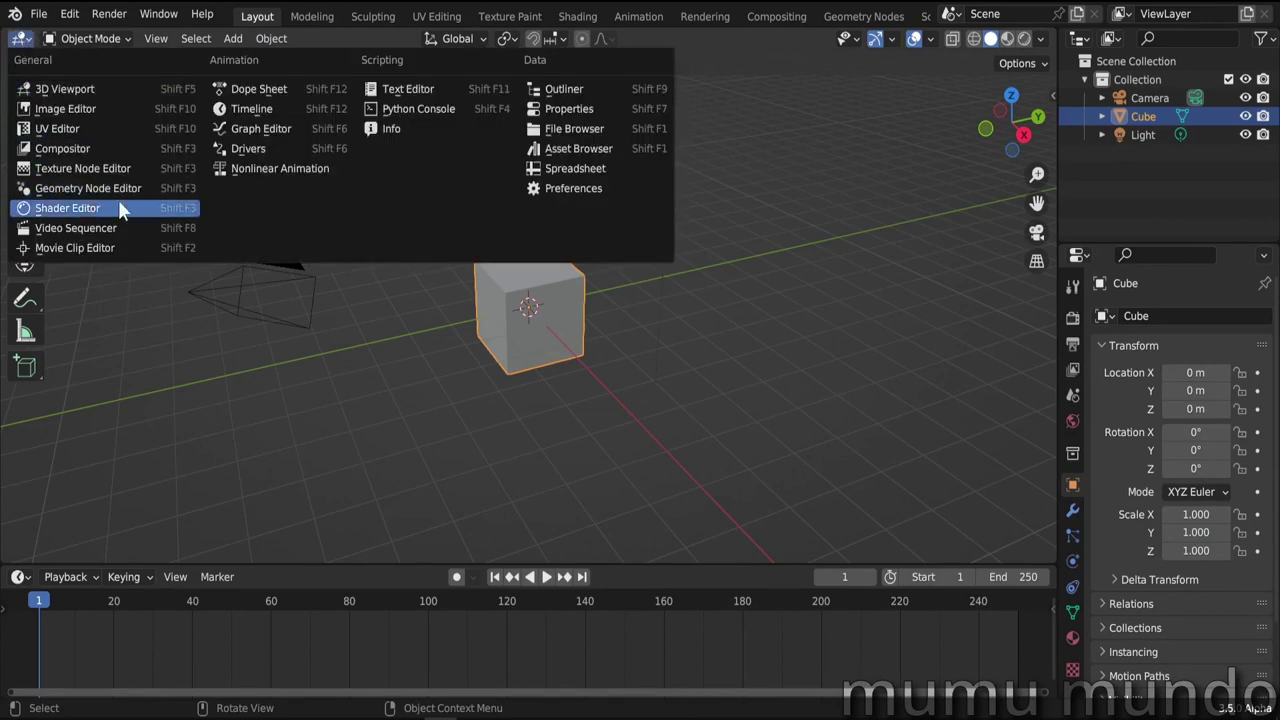
{"action": "left_click", "coordinate": [265, 127]}
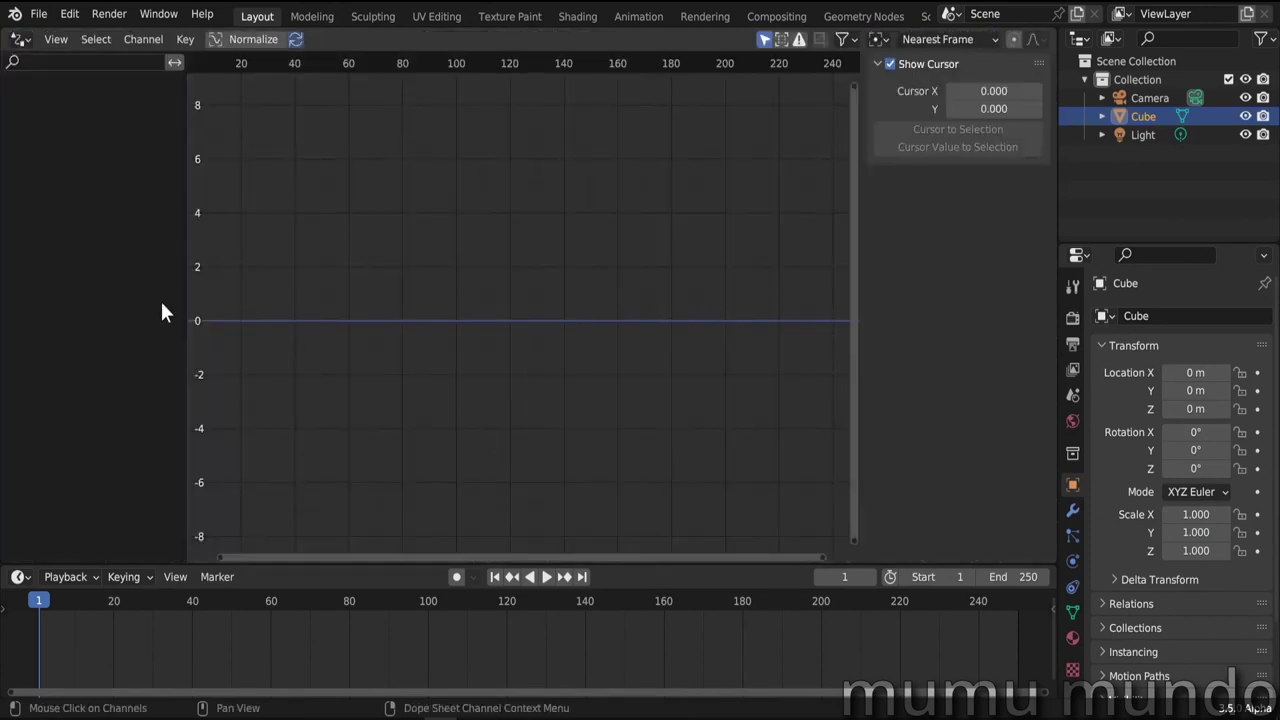
{"action": "left_click", "coordinate": [1082, 38]}
{"action": "left_click", "coordinate": [20, 39]}
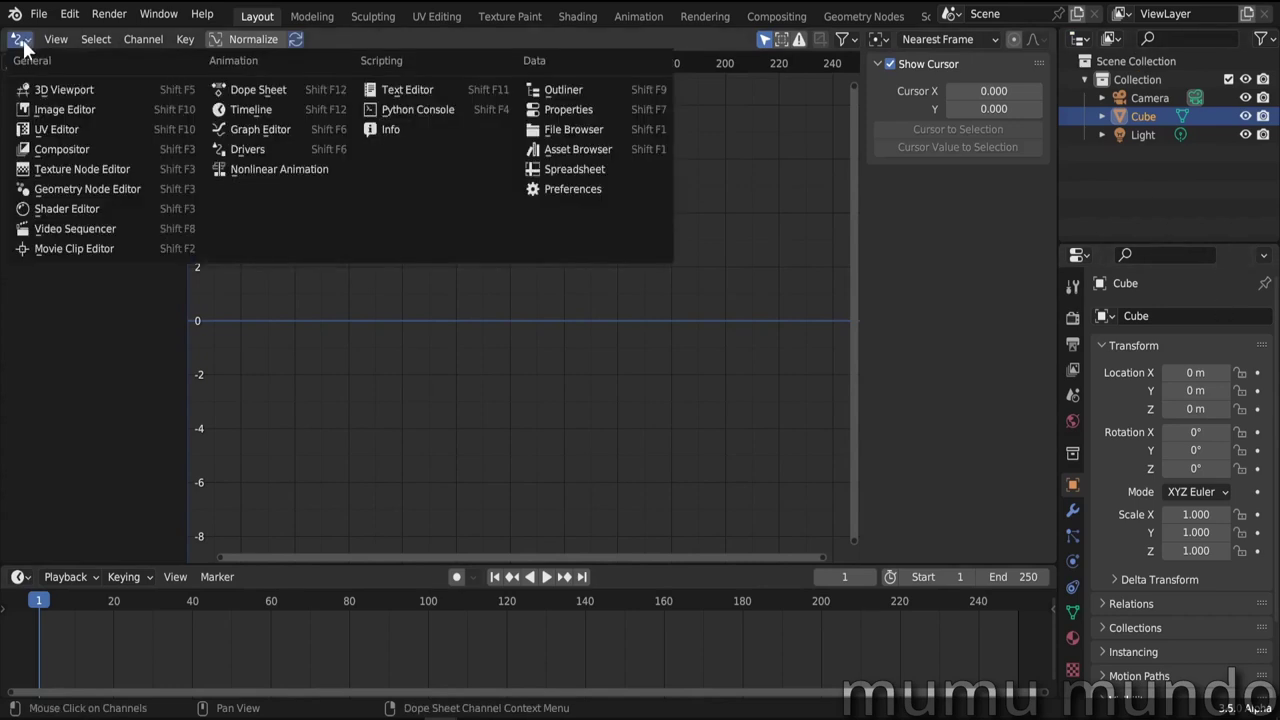
{"action": "left_click", "coordinate": [74, 91]}
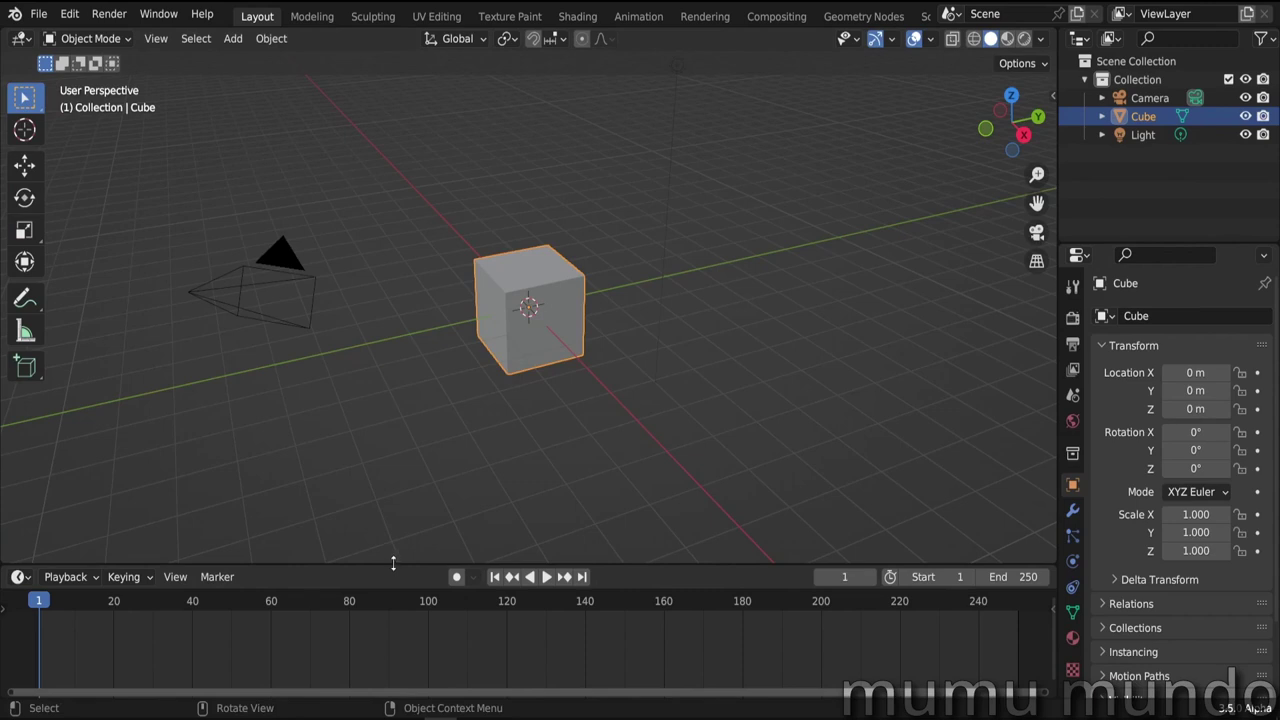
Resize the editor areas by their borders and split the 3D viewport vertically into two side-by-side viewports.
{"action": "left_click_drag", "start_coordinate": [393, 563], "coordinate": [430, 569]}
{"action": "left_click_drag", "start_coordinate": [1058, 262], "coordinate": [880, 249]}
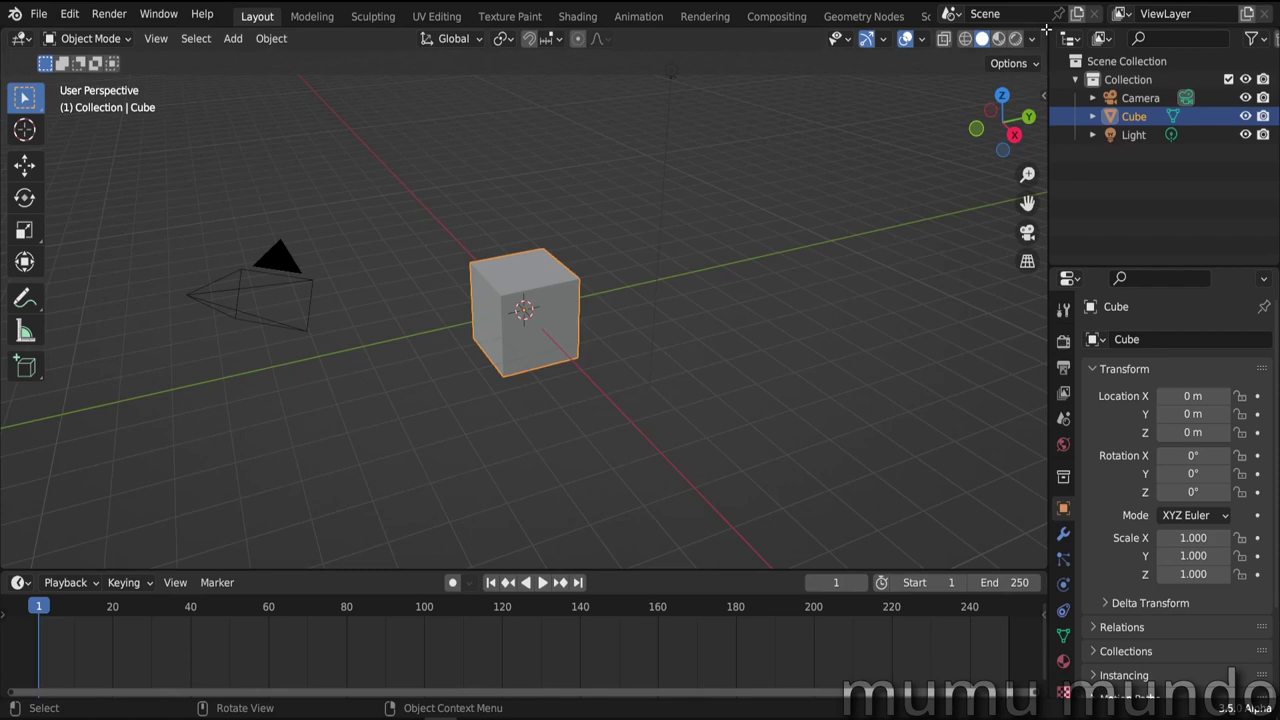
{"action": "left_click_drag", "start_coordinate": [1046, 30], "coordinate": [496, 112]}
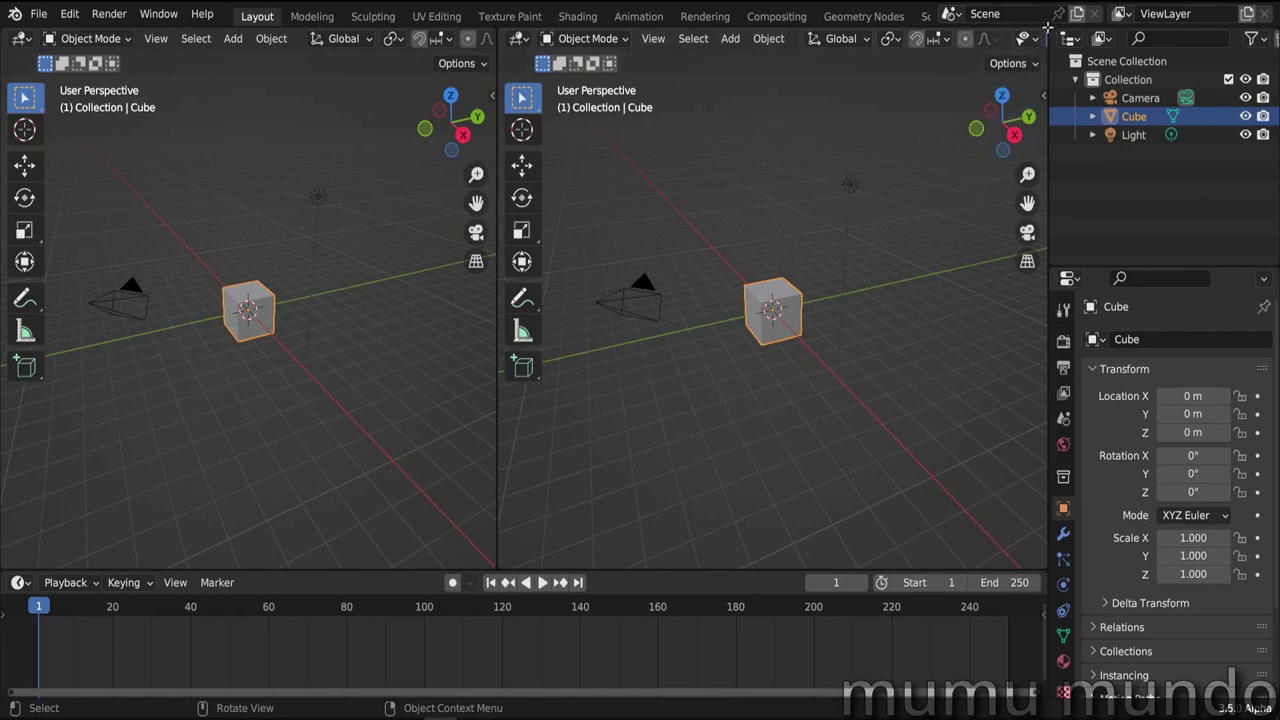
Split the right-hand 3D viewport horizontally and join the two halves back into one viewport.
{"action": "left_click_drag", "start_coordinate": [1047, 28], "coordinate": [997, 321]}
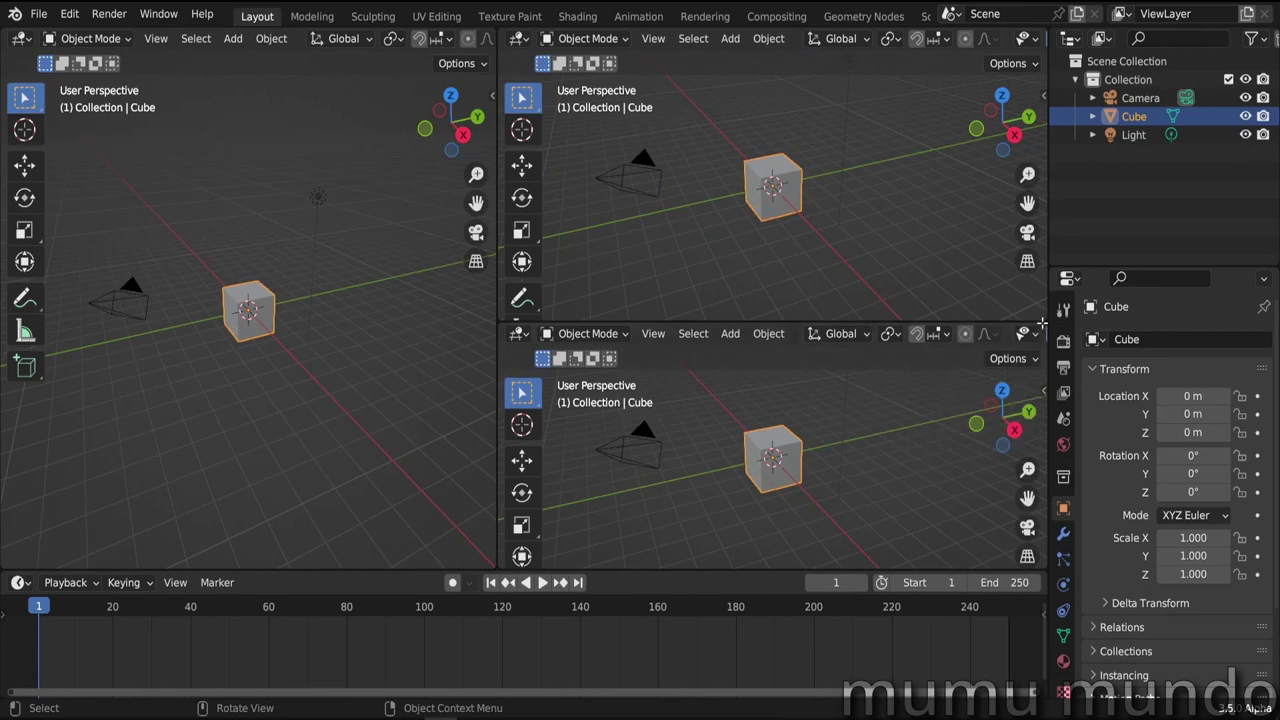
{"action": "left_click_drag", "start_coordinate": [1042, 322], "coordinate": [792, 266]}
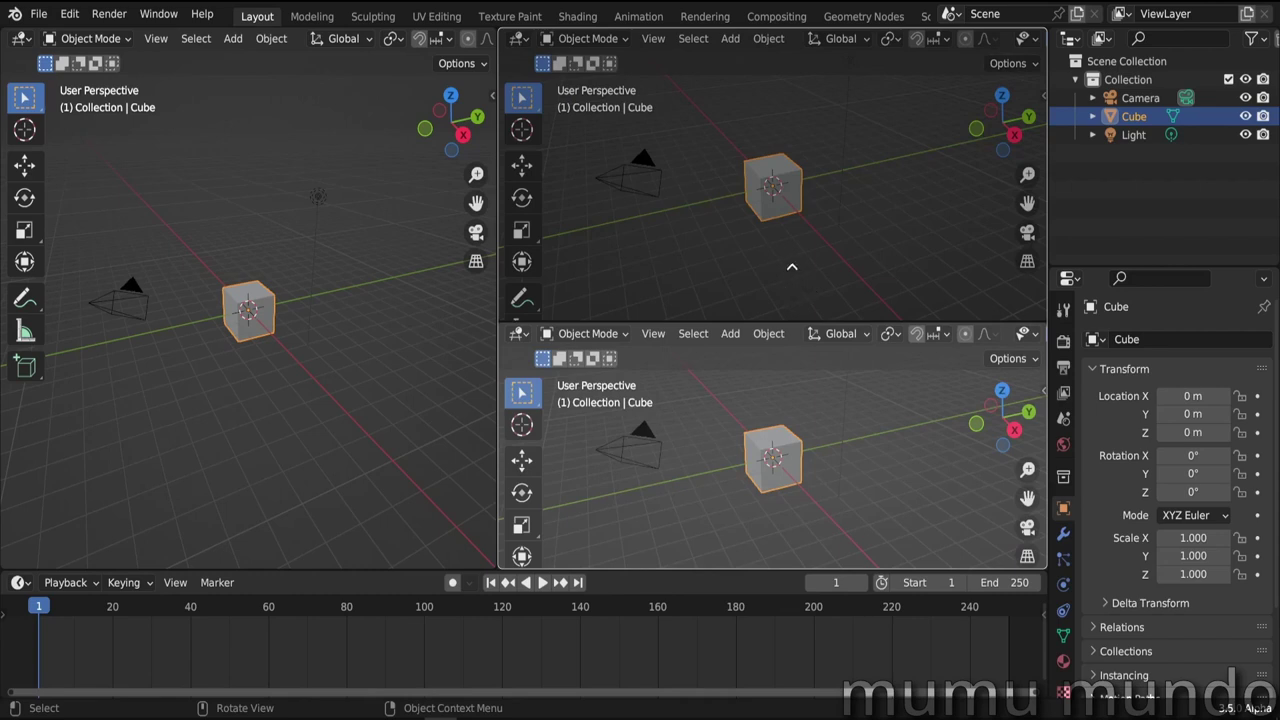
{"action": "left_click_drag", "start_coordinate": [792, 266], "coordinate": [774, 251]}
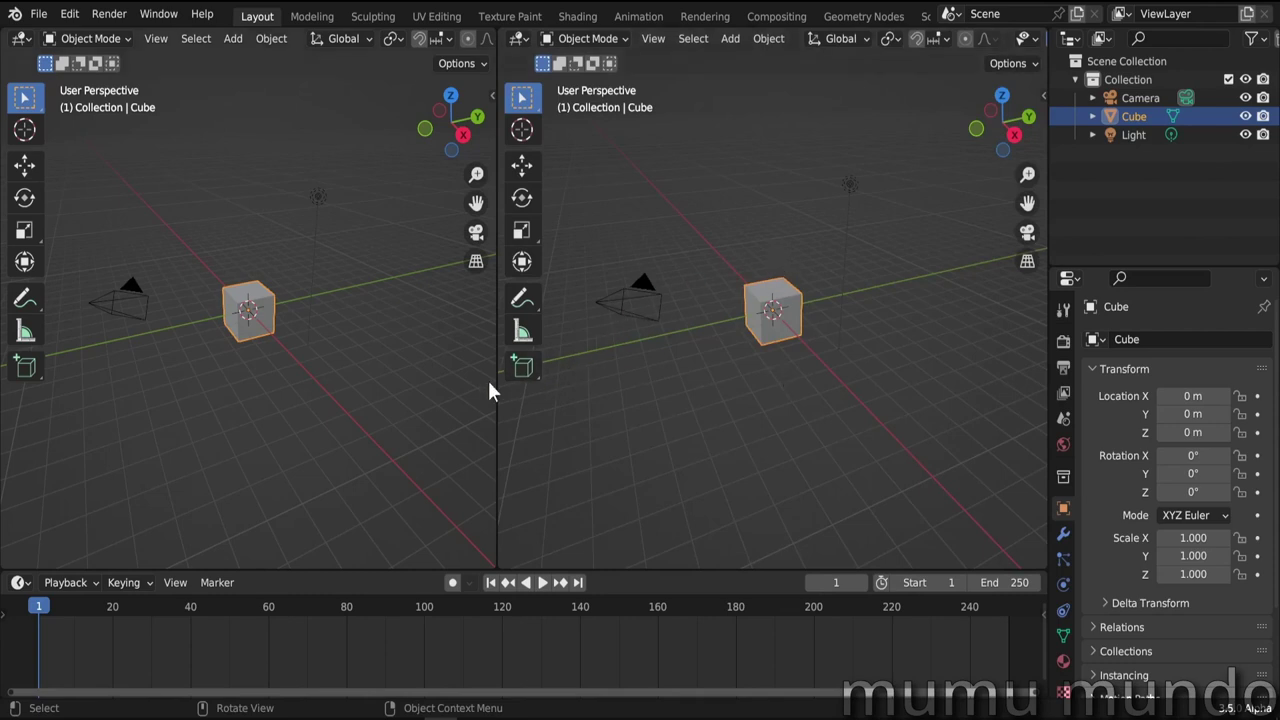
Widen the left-hand viewport by moving the shared border, and try joining the two viewports.
{"action": "left_click_drag", "start_coordinate": [497, 381], "coordinate": [540, 372]}
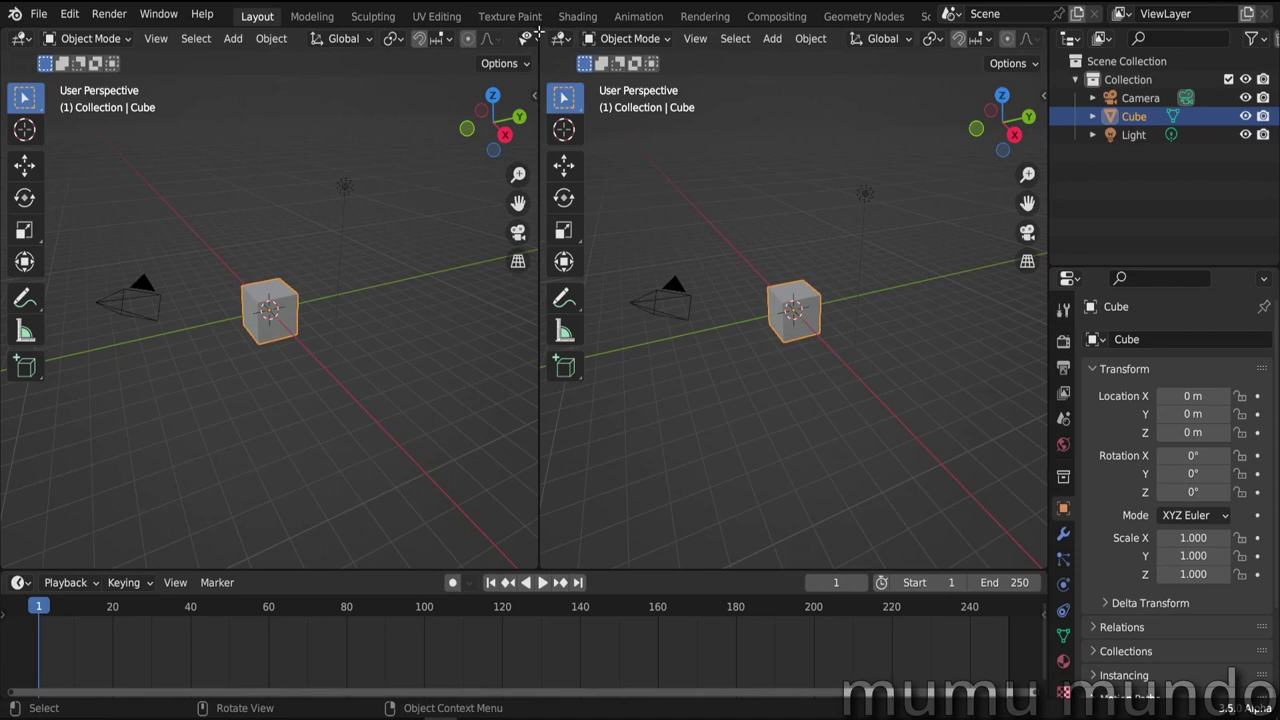
{"action": "left_click_drag", "start_coordinate": [537, 35], "coordinate": [607, 163]}
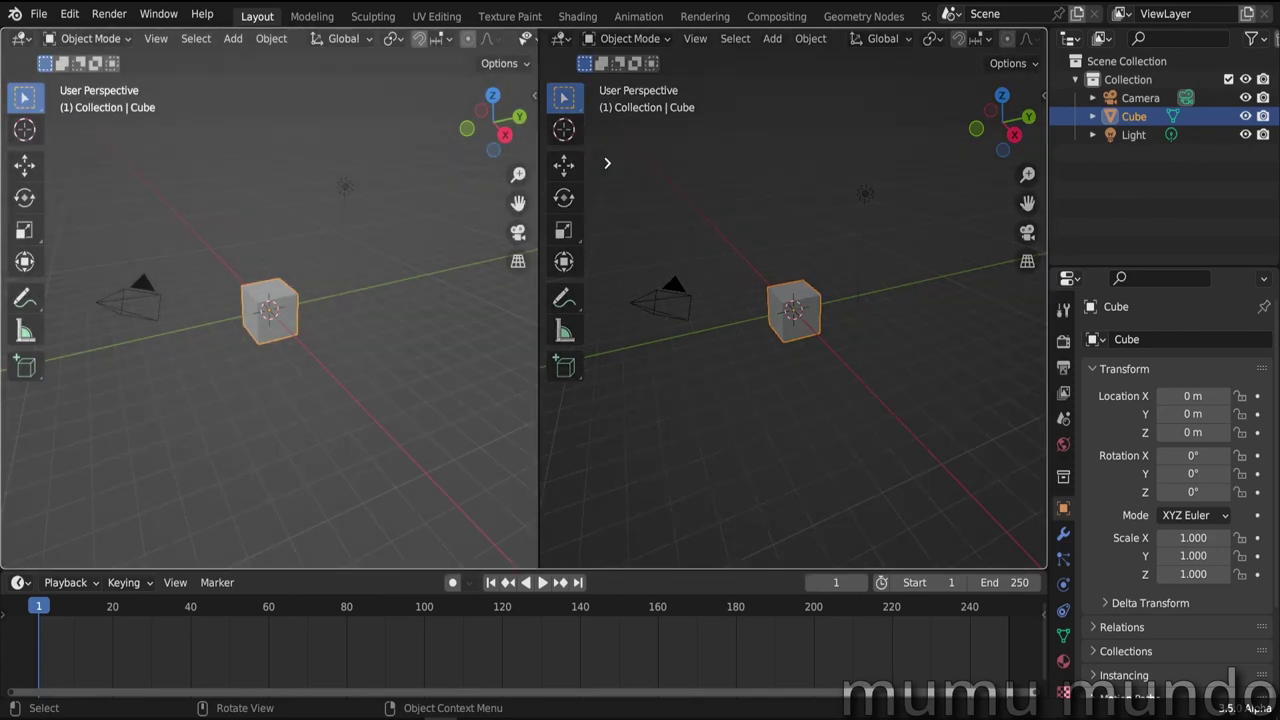
{"action": "key", "text": "Escape"}
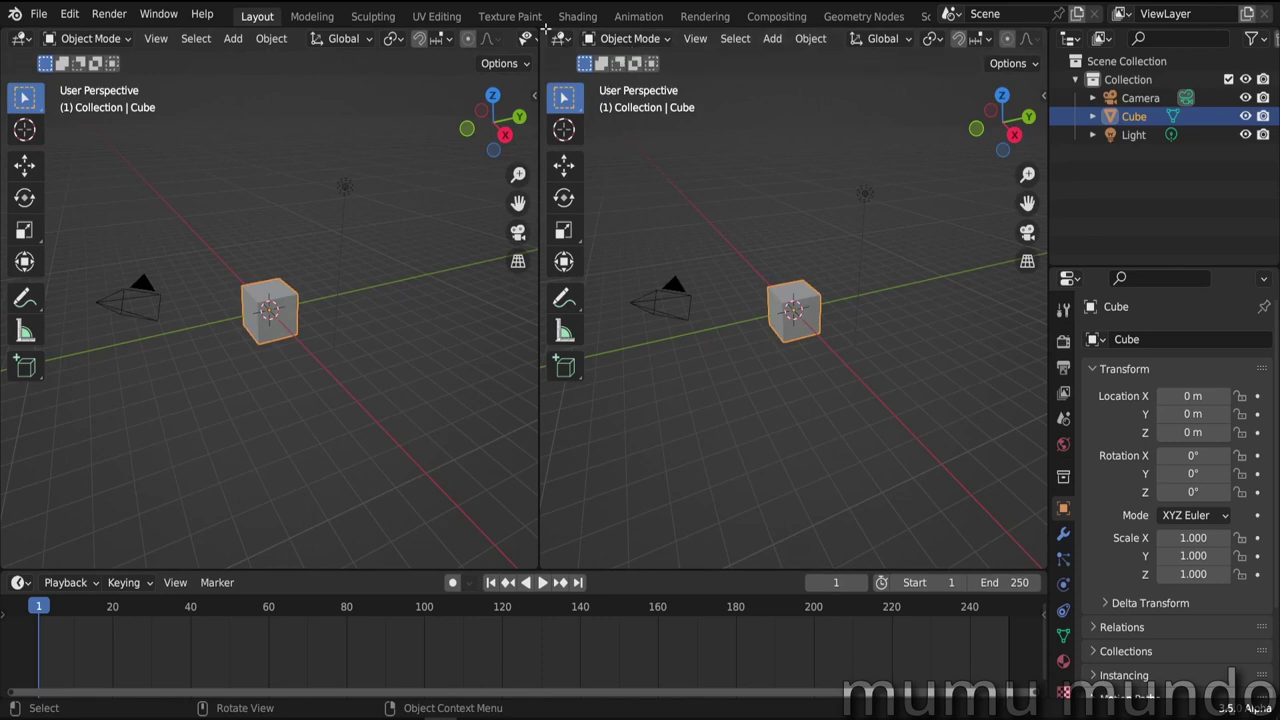
Try splitting the right-hand viewport vertically, and try joining it with the left-hand viewport.
{"action": "left_click_drag", "start_coordinate": [545, 32], "coordinate": [805, 68]}
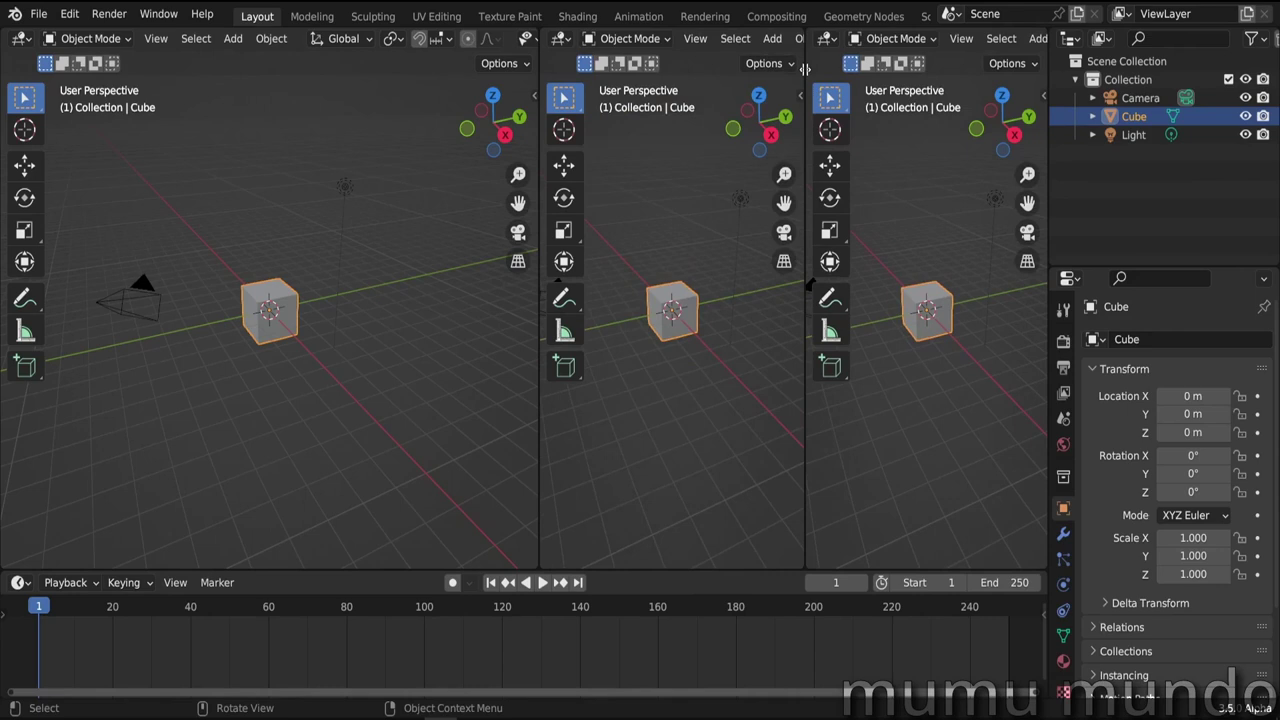
{"action": "left_click_drag", "start_coordinate": [805, 68], "coordinate": [803, 77]}
{"action": "right_click", "coordinate": [803, 77]}
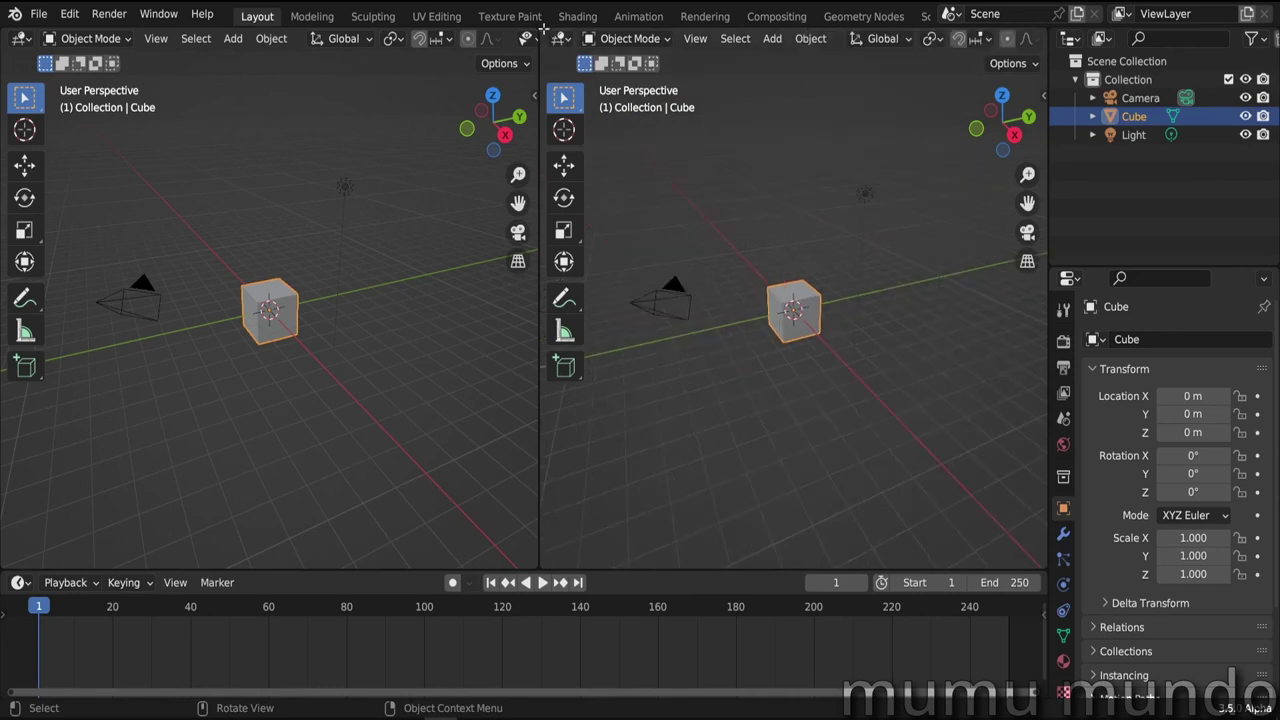
{"action": "left_click_drag", "start_coordinate": [541, 30], "coordinate": [442, 147]}
Try a Vertical Split from the area options, toggling the preview between vertical and horizontal orientation before cancelling it.
{"action": "right_click", "coordinate": [537, 384]}
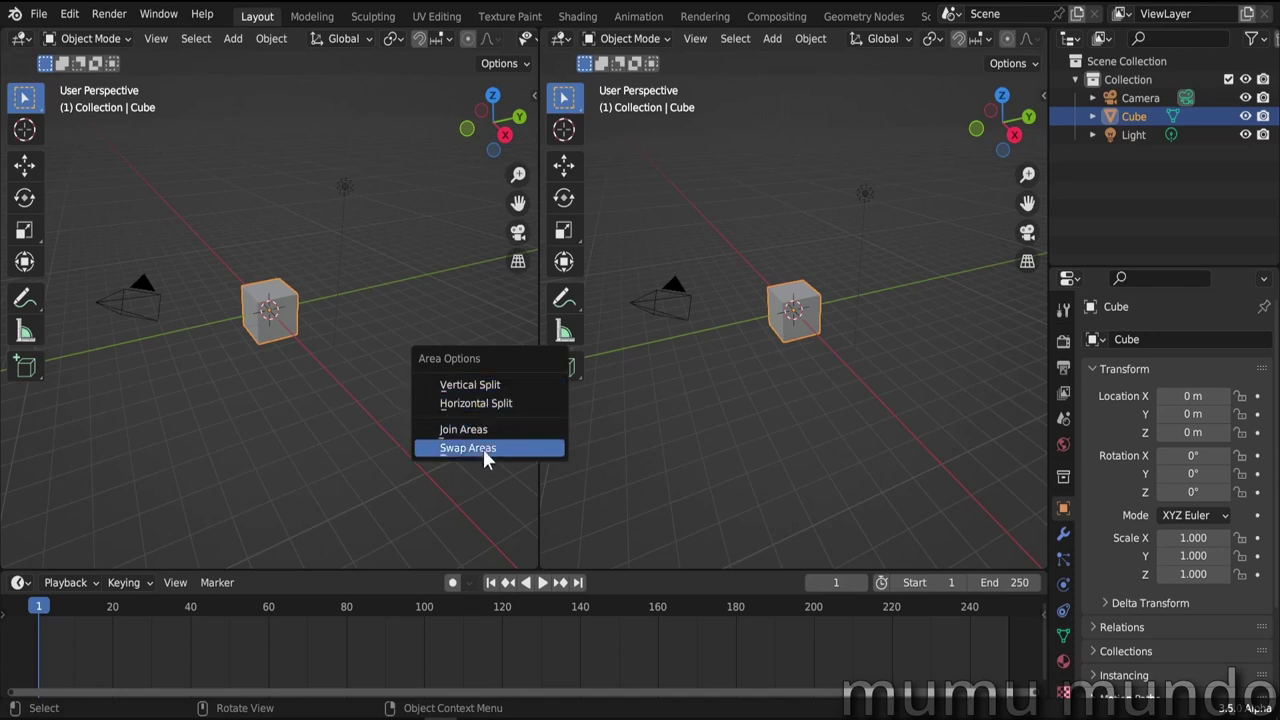
{"action": "left_click", "coordinate": [487, 386]}
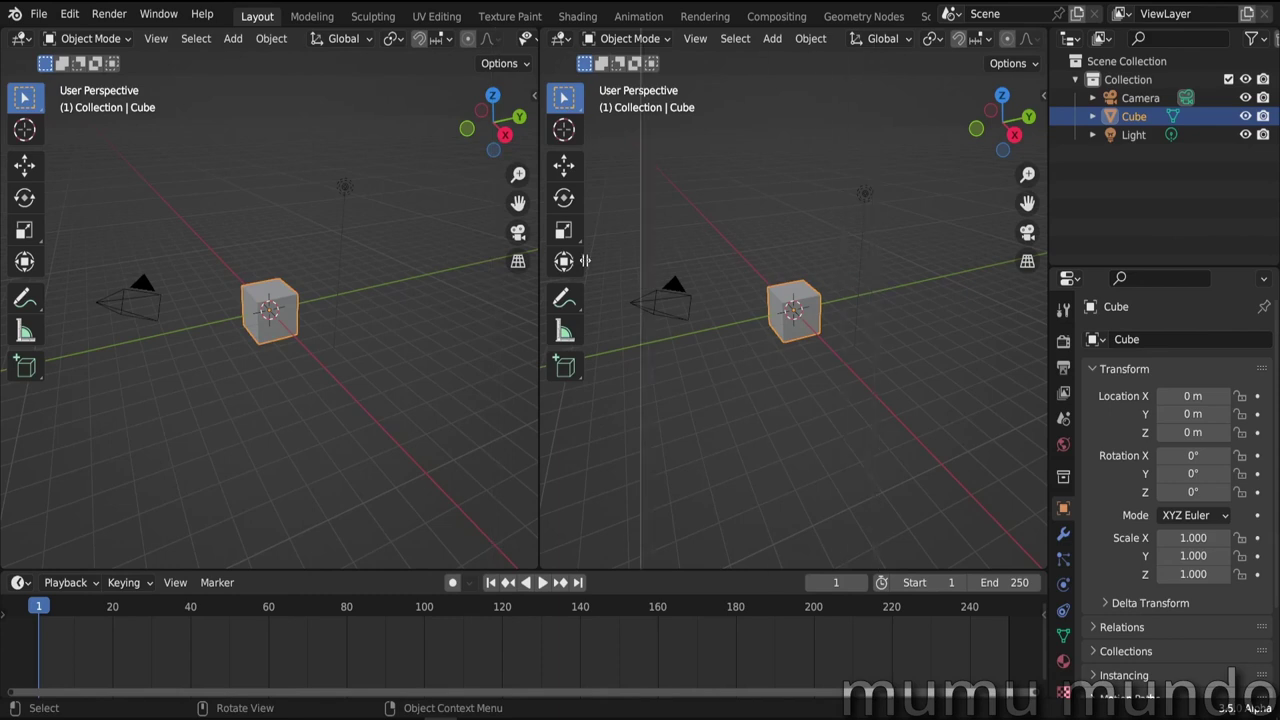
{"action": "key", "text": "Tab"}
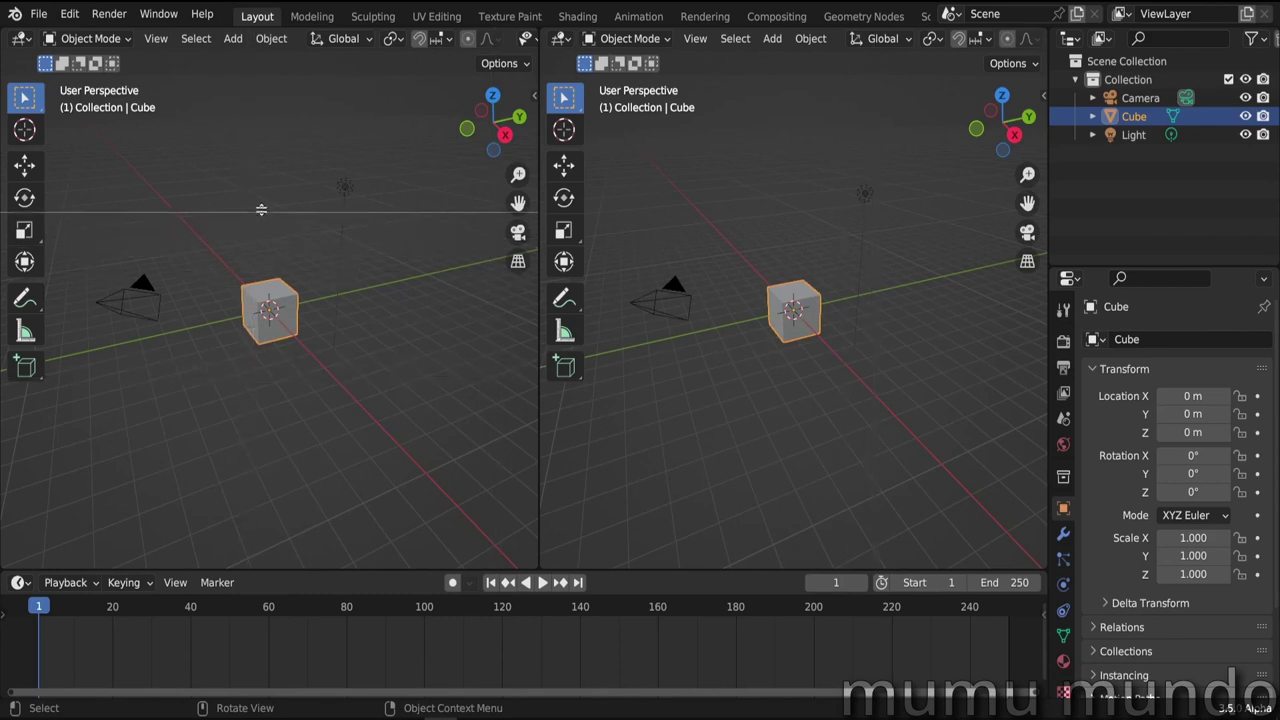
{"action": "key", "text": "Tab"}
{"action": "key", "text": "Tab"}
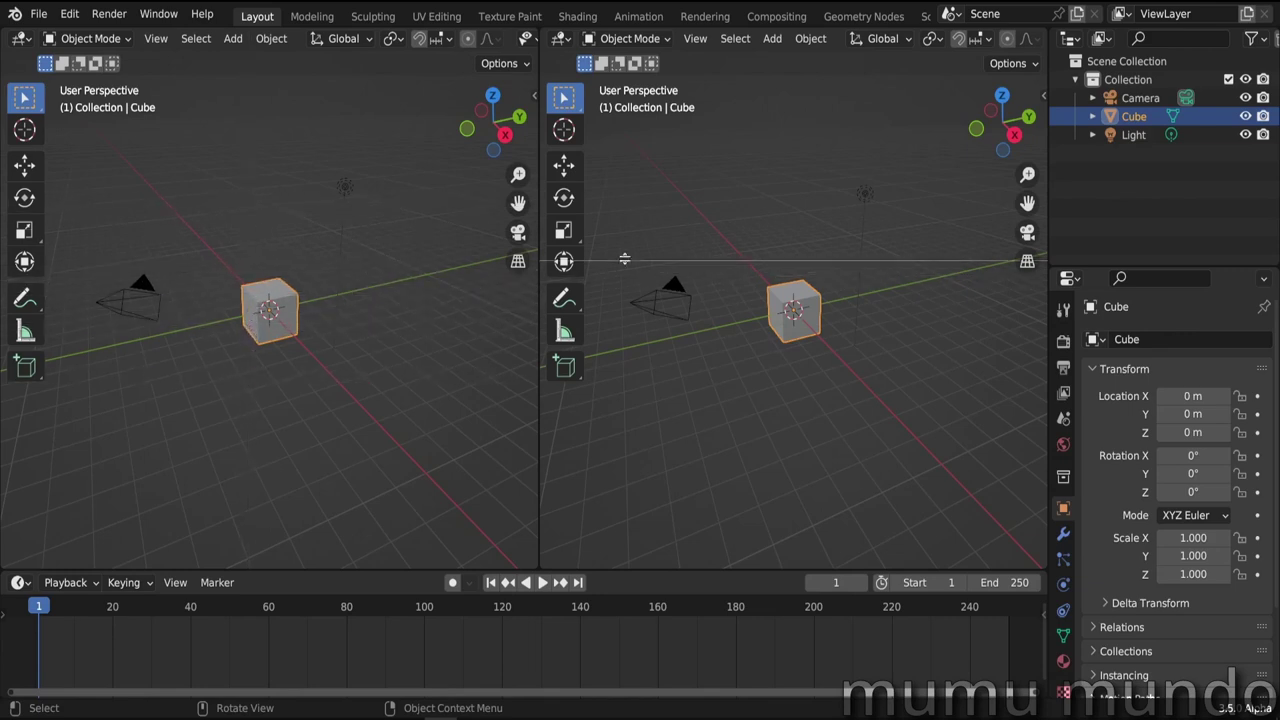
{"action": "key", "text": "Tab"}
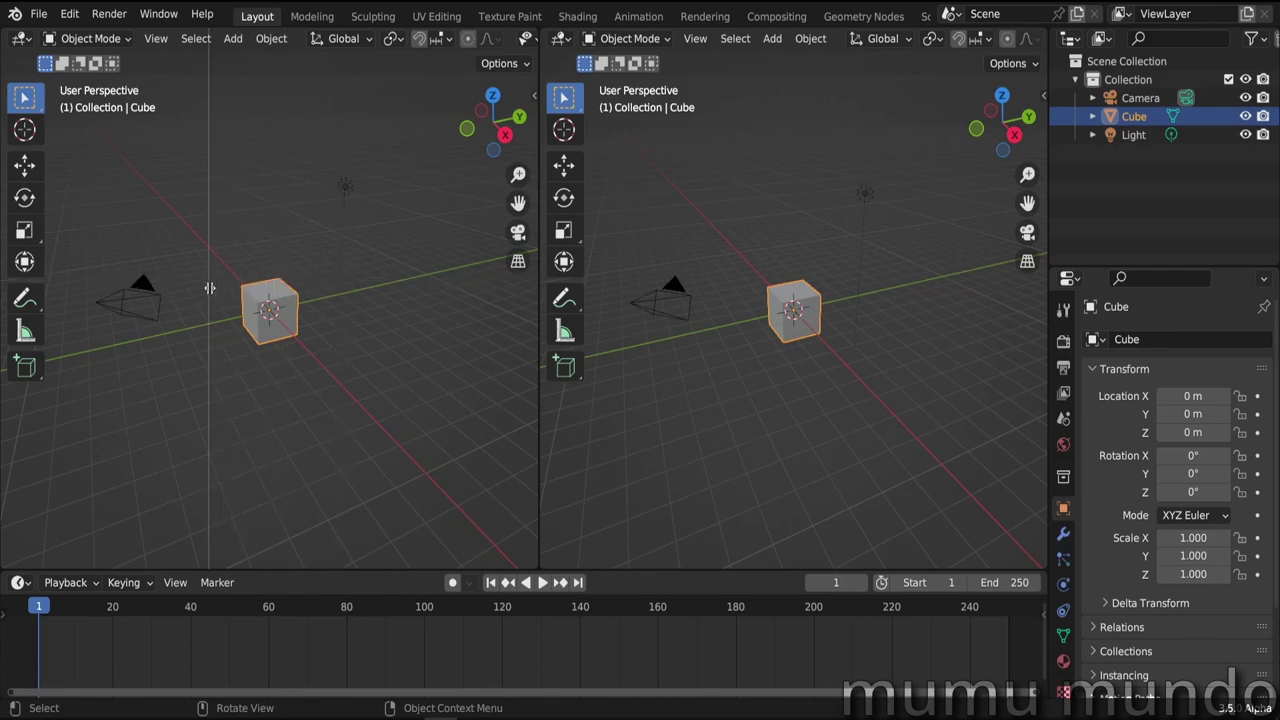
{"action": "right_click", "coordinate": [279, 289]}
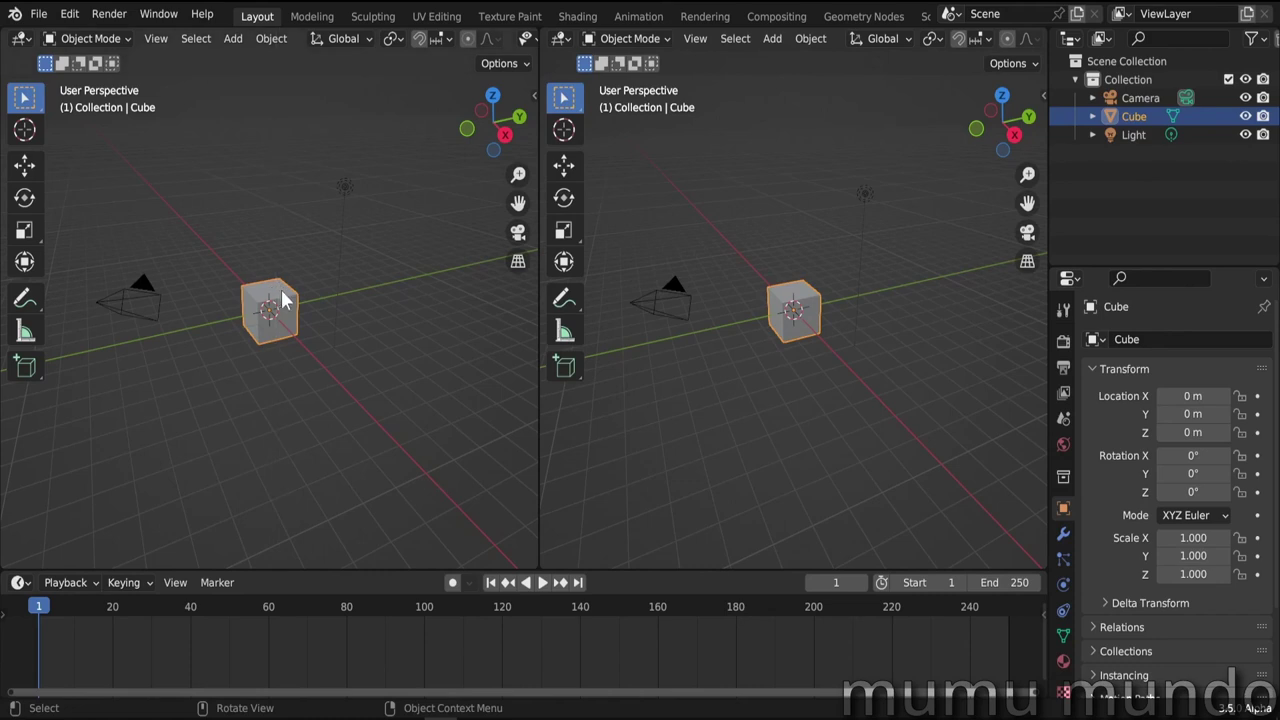
Swap the left-hand 3D viewport with the timeline using Swap Areas, and swap them back.
{"action": "right_click", "coordinate": [230, 570]}
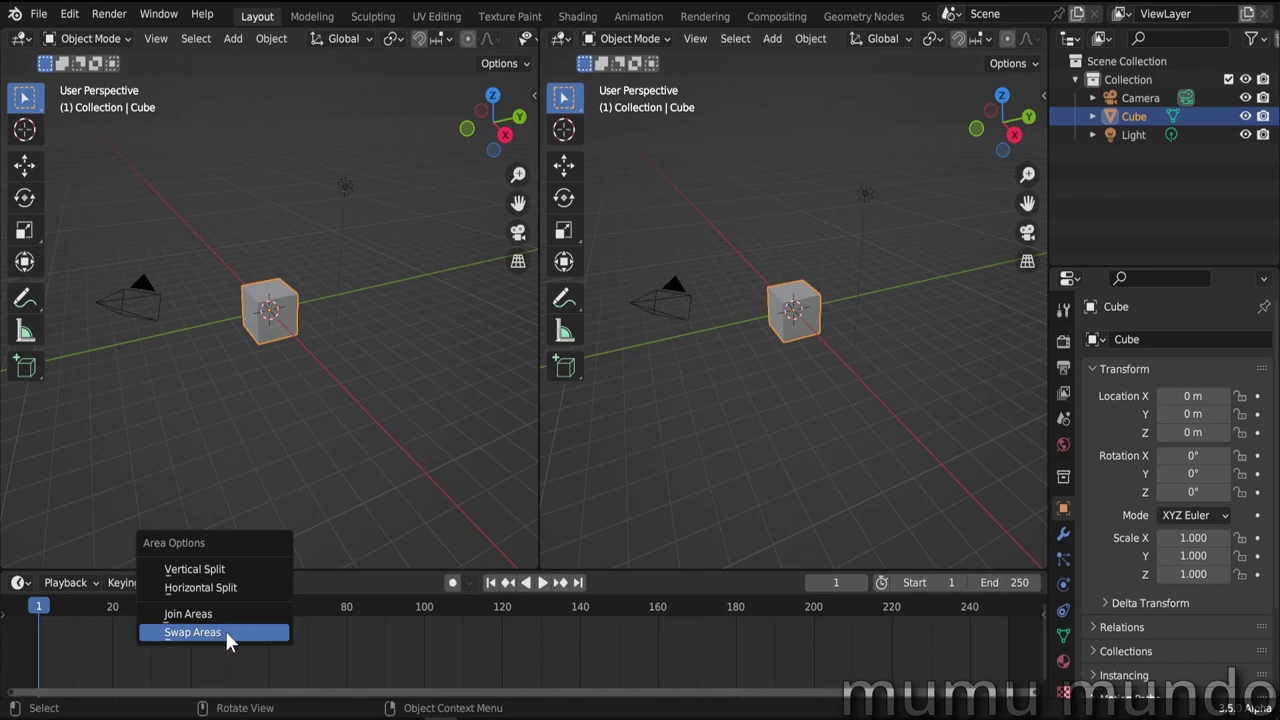
{"action": "left_click", "coordinate": [225, 631]}
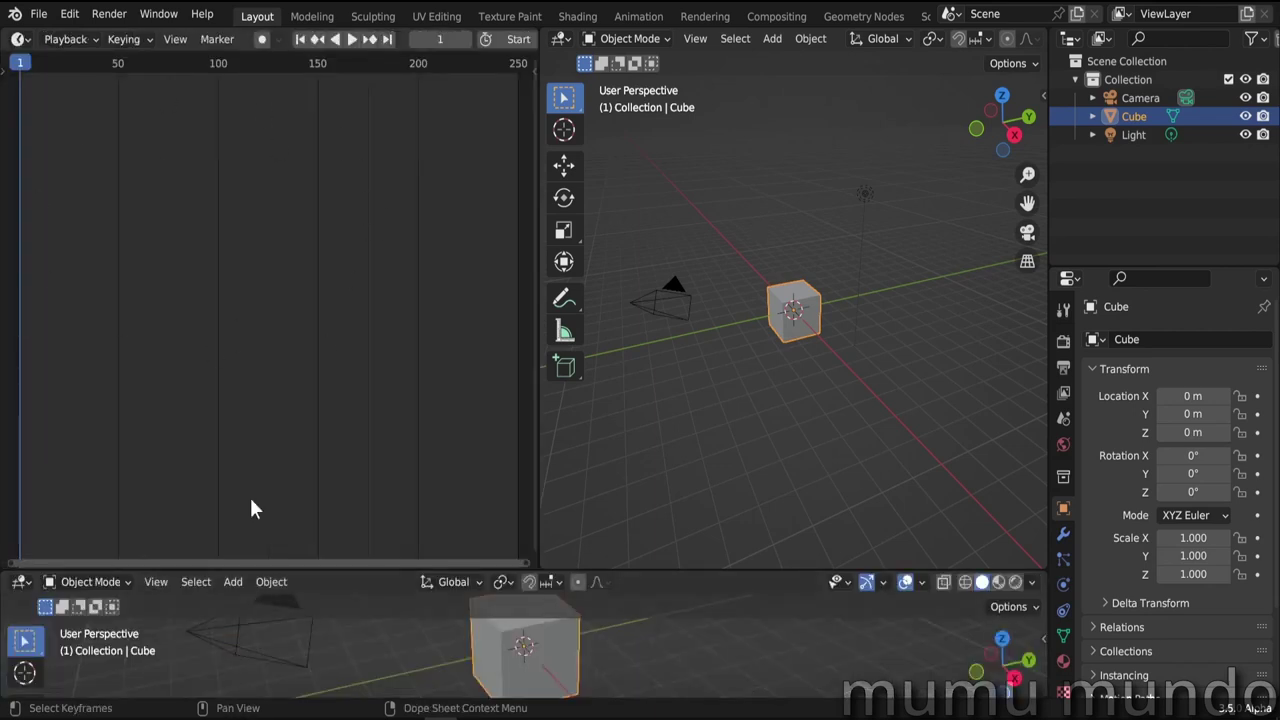
{"action": "right_click", "coordinate": [311, 581]}
{"action": "left_click", "coordinate": [270, 572]}
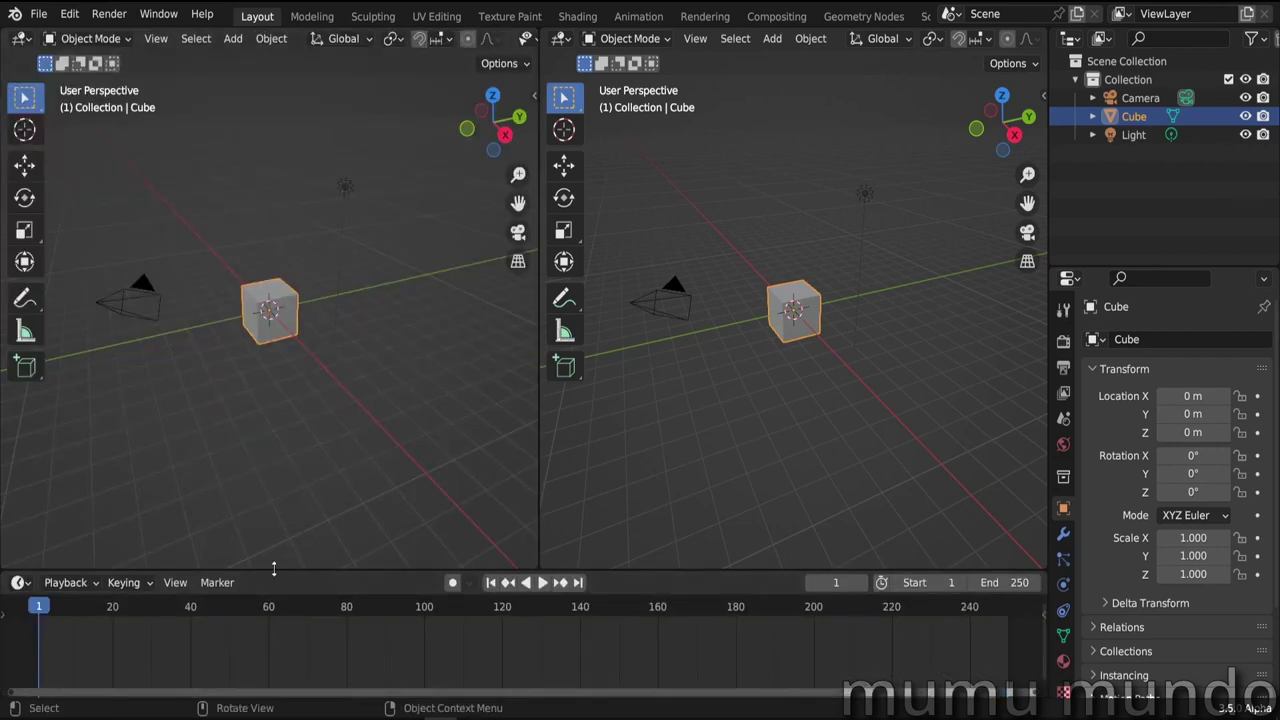
Join the left-hand viewport over part of the timeline, and join the timeline back across its full width.
{"action": "right_click", "coordinate": [274, 568]}
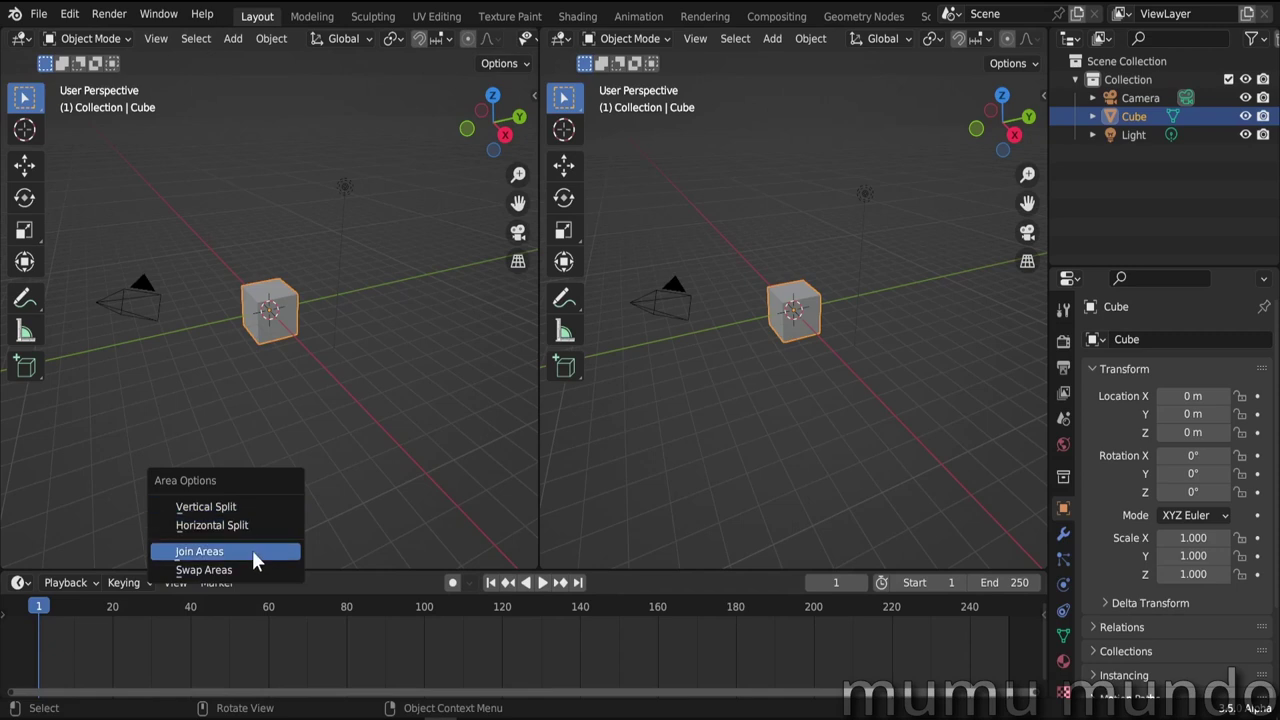
{"action": "left_click", "coordinate": [252, 551]}
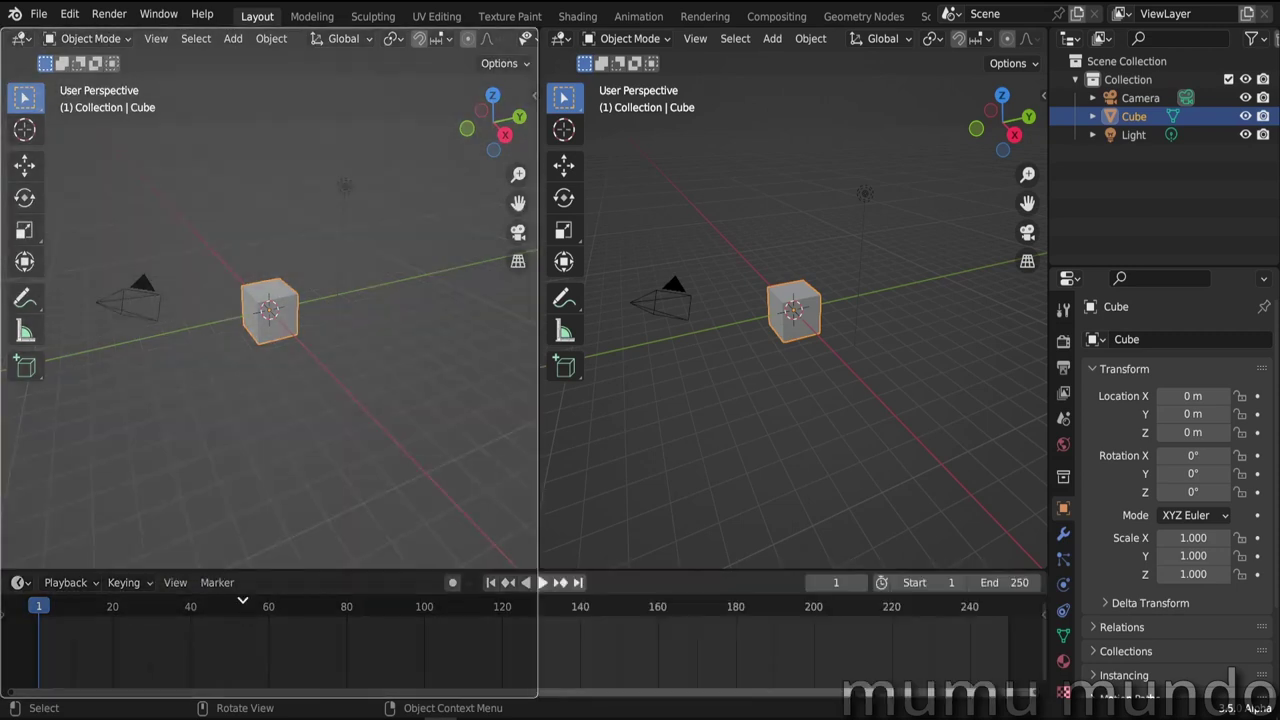
{"action": "left_click", "coordinate": [252, 635]}
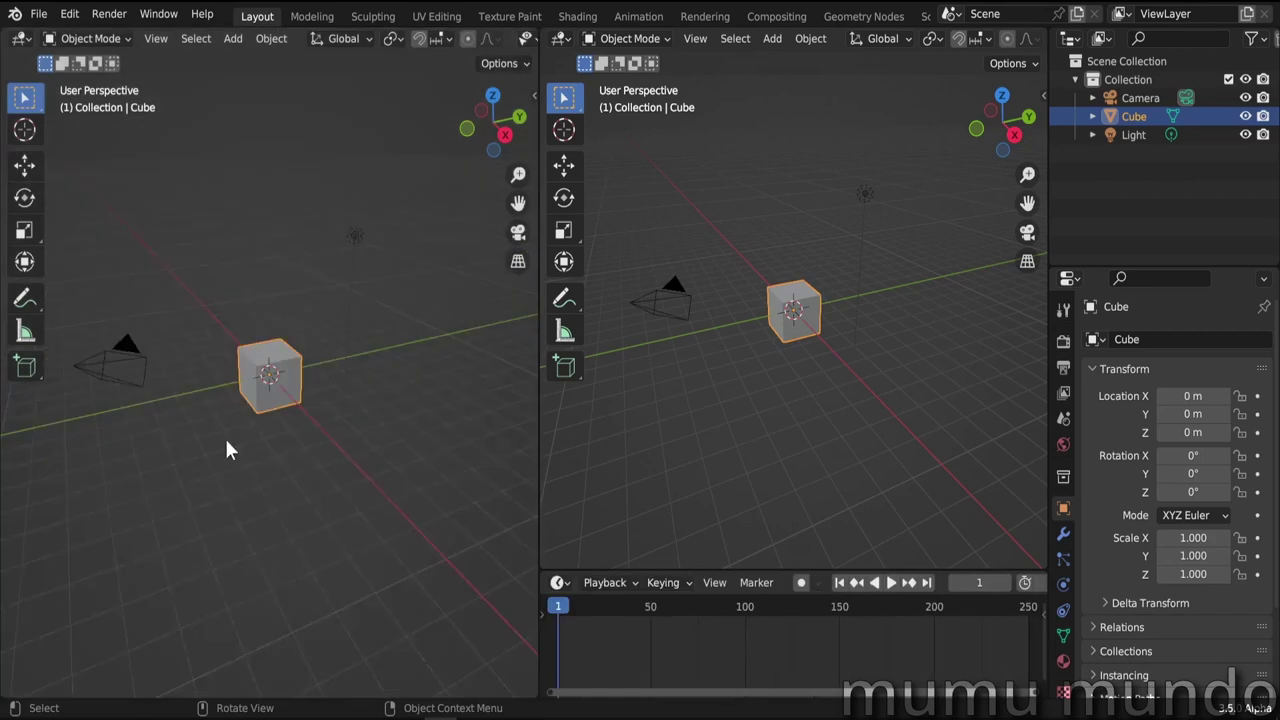
{"action": "right_click", "coordinate": [540, 639]}
{"action": "left_click", "coordinate": [477, 645]}
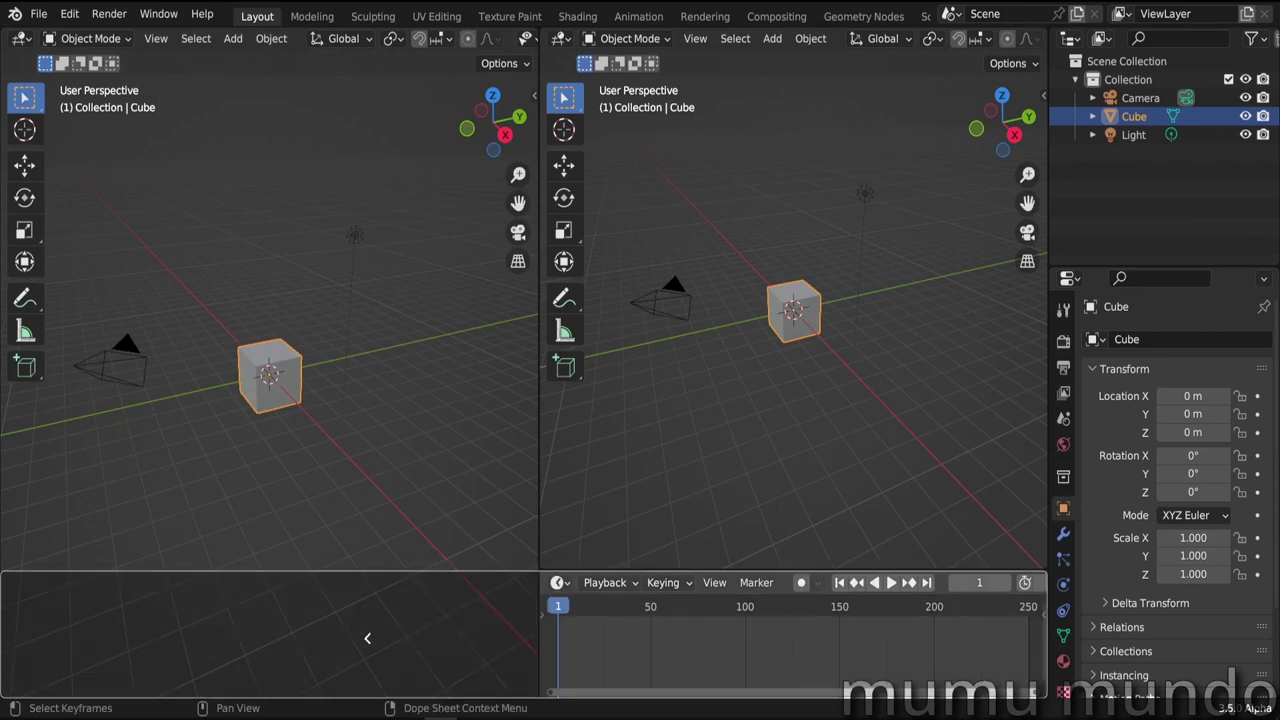
{"action": "left_click", "coordinate": [243, 639]}
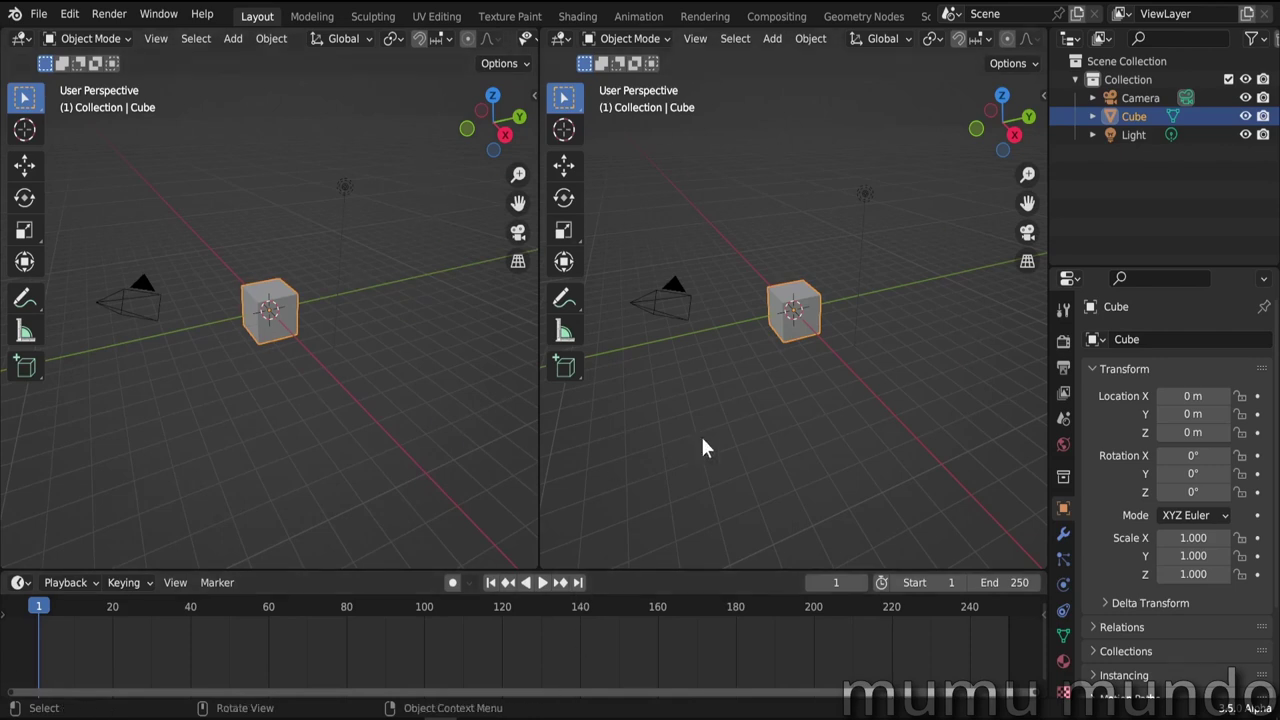
Duplicate the left-hand 3D viewport area into a new window.
{"action": "left_click", "coordinate": [155, 40]}
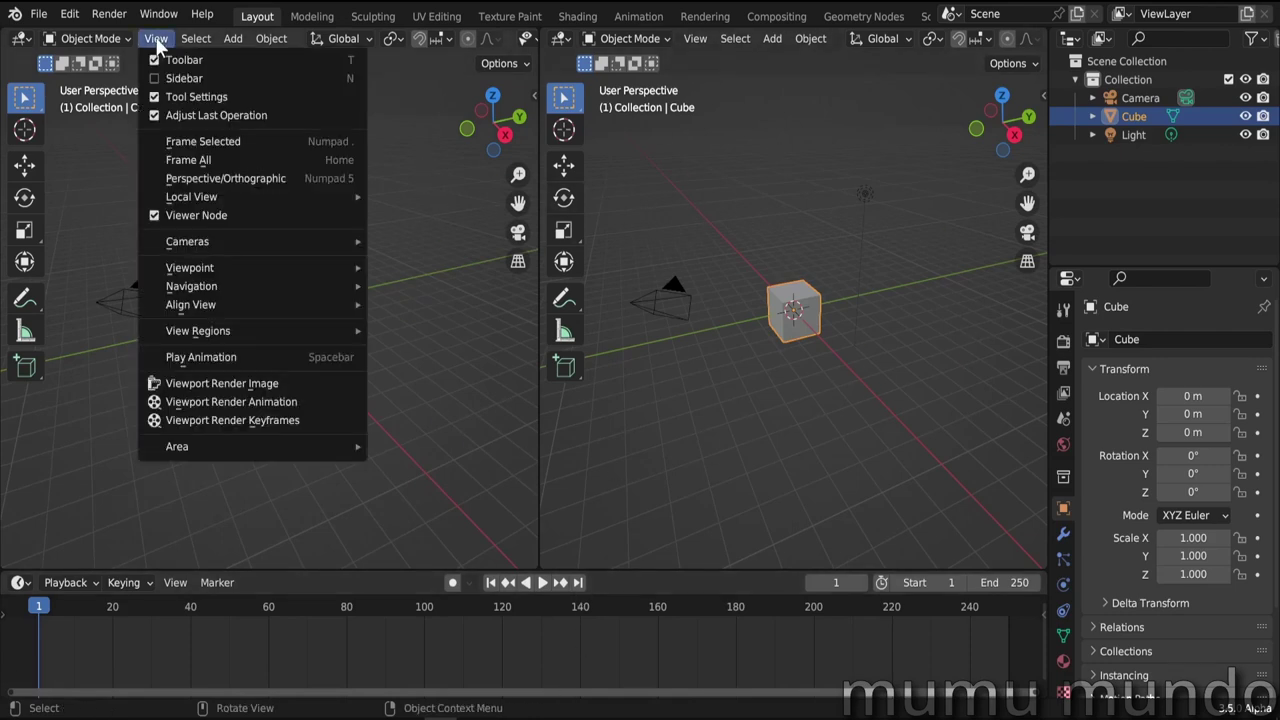
{"action": "mouse_move", "coordinate": [211, 447]}
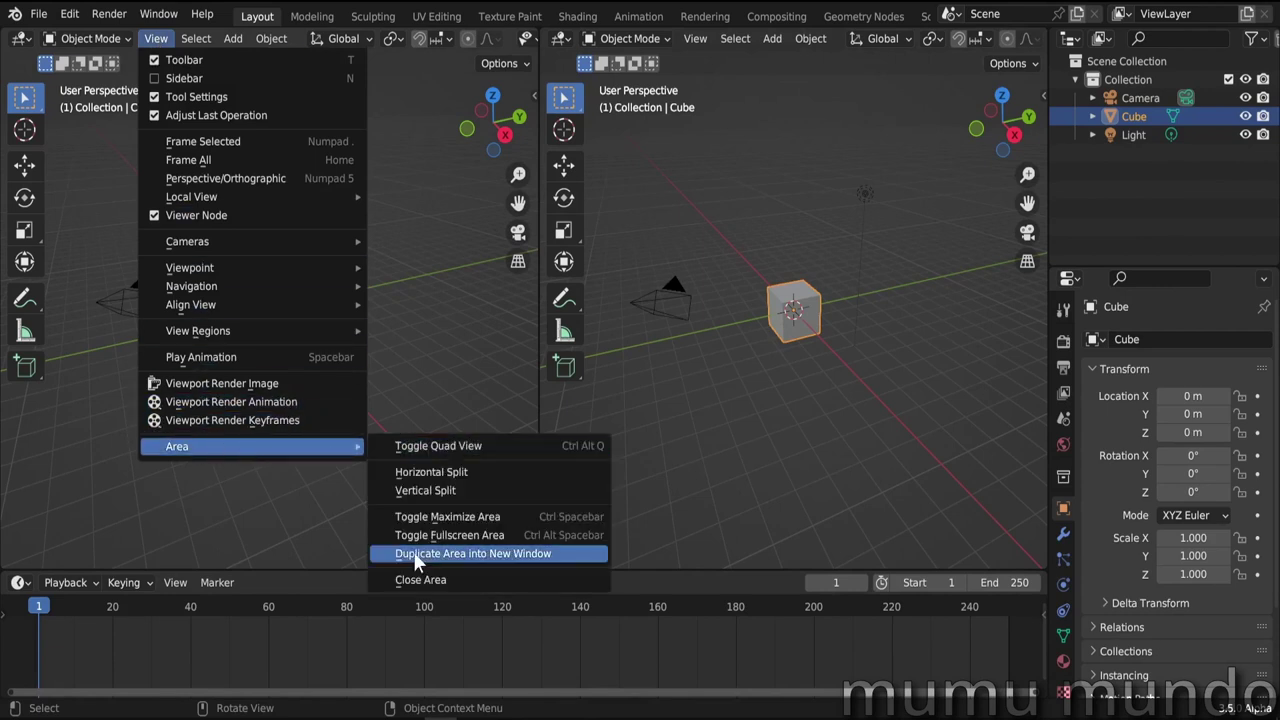
{"action": "left_click", "coordinate": [504, 552]}
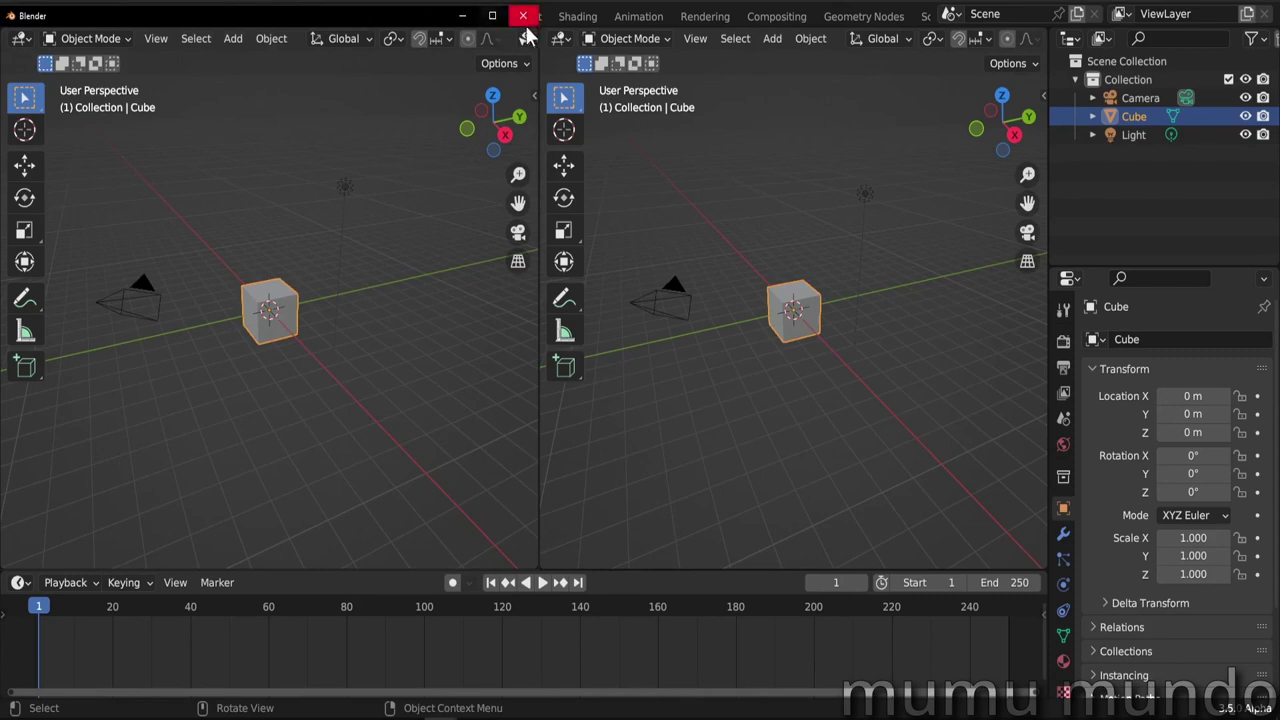
Shrink the duplicated viewport window and place it over the upper right part of the main window.
{"action": "left_click_drag", "start_coordinate": [310, 14], "coordinate": [688, 105]}
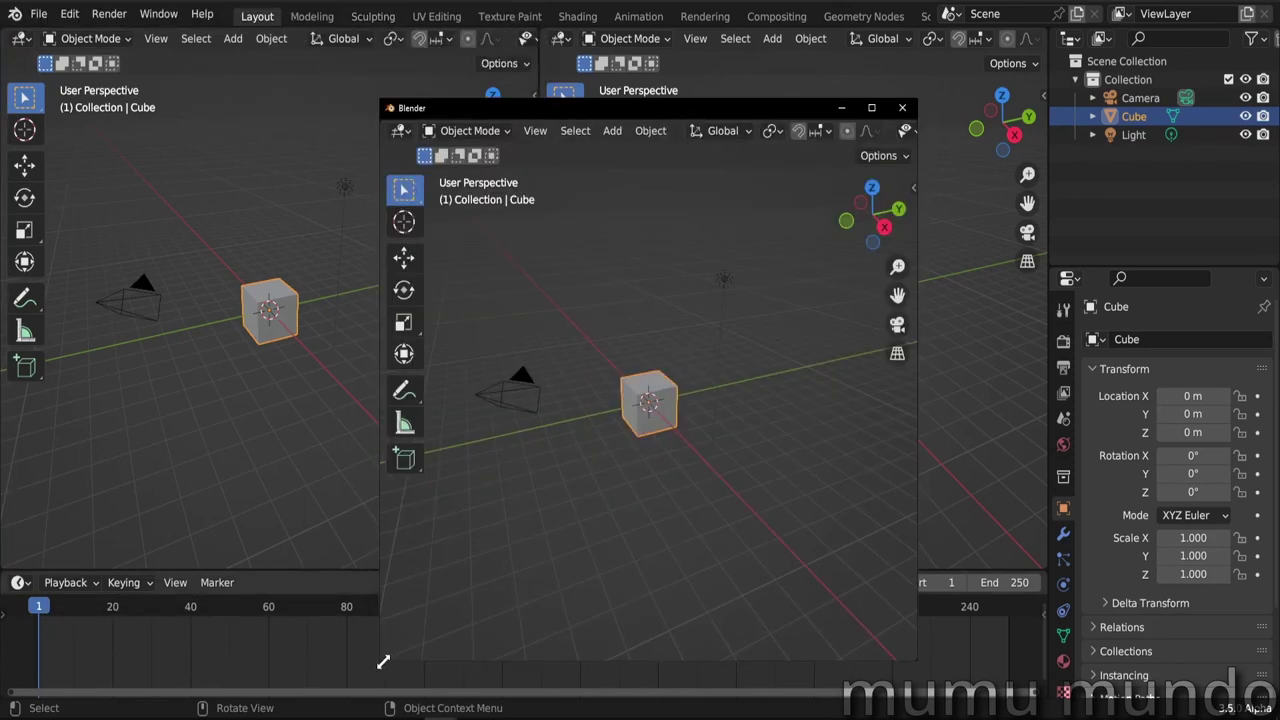
{"action": "left_click_drag", "start_coordinate": [380, 660], "coordinate": [573, 508]}
{"action": "left_click_drag", "start_coordinate": [722, 105], "coordinate": [977, 42]}
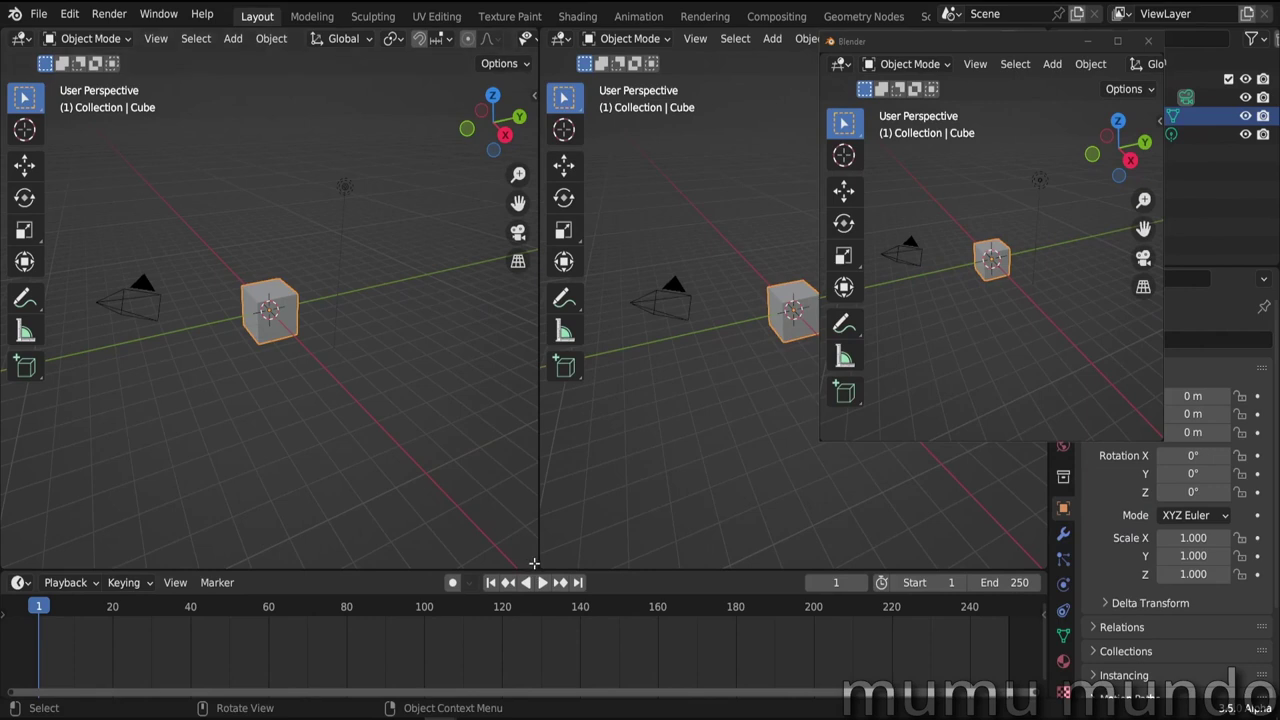
Duplicate the left-hand 3D viewport into a second new window, move it over the main window, and close it.
{"action": "left_click_drag", "start_coordinate": [534, 563], "coordinate": [550, 568], "text": "shift"}
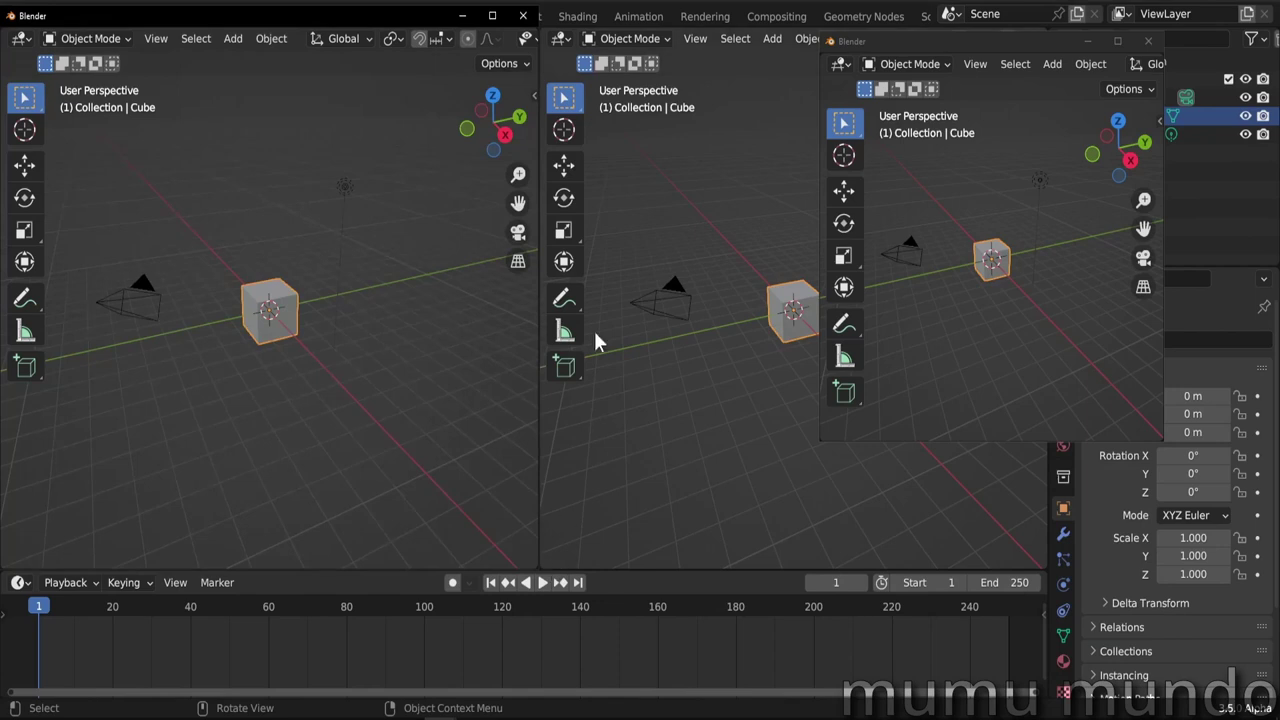
{"action": "left_click_drag", "start_coordinate": [358, 16], "coordinate": [601, 153]}
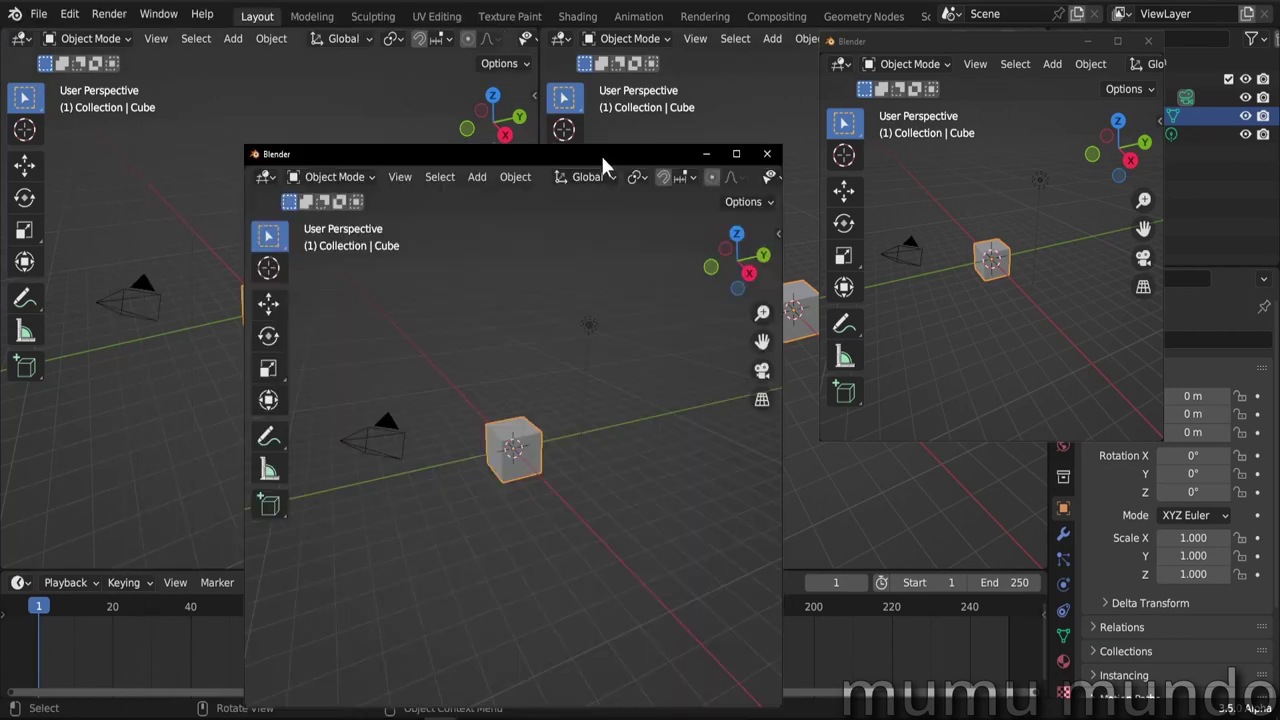
{"action": "left_click", "coordinate": [767, 155]}
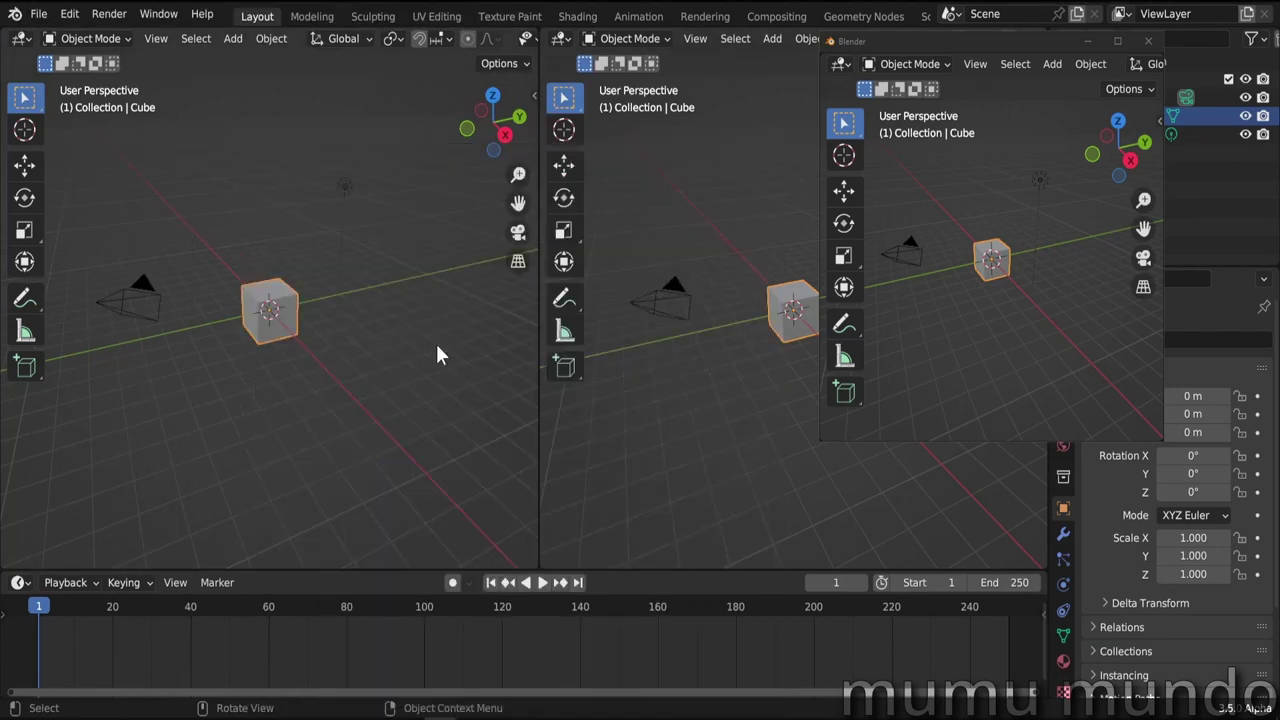
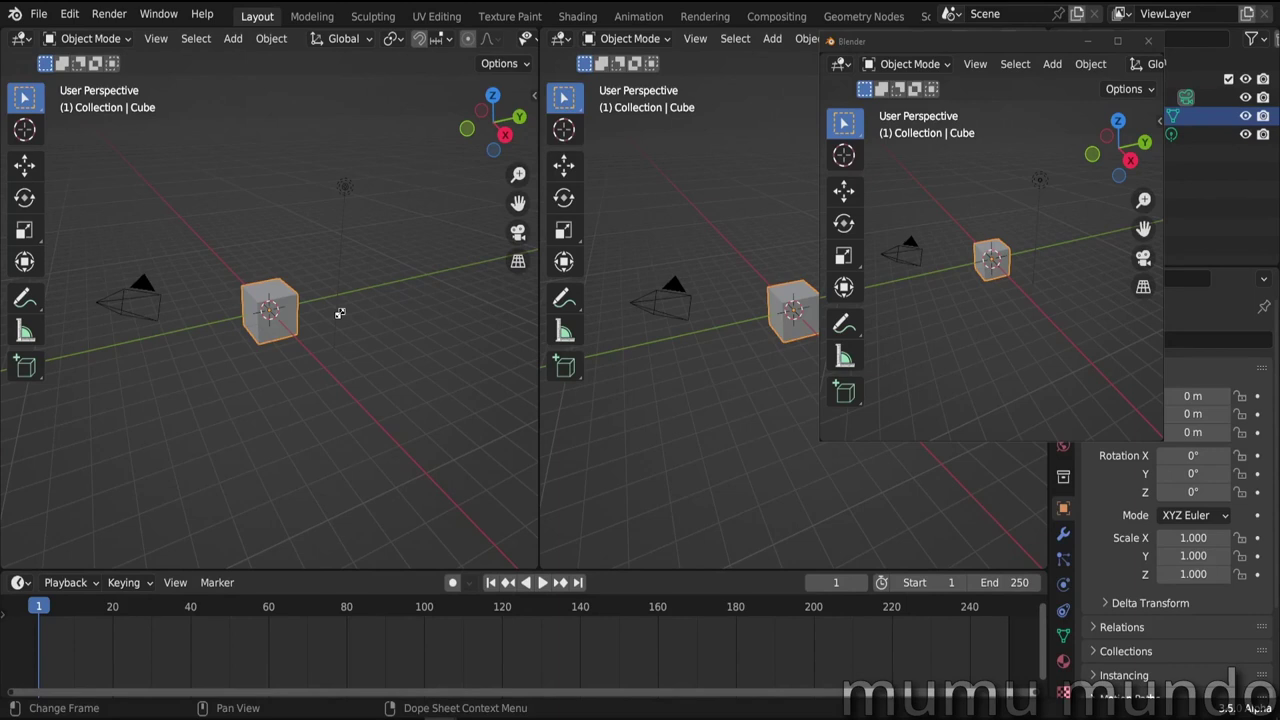
Swap the left-hand 3D viewport with the timeline, and swap that timeline with the Outliner.
{"action": "left_click_drag", "start_coordinate": [340, 313], "coordinate": [340, 318], "text": "ctrl"}
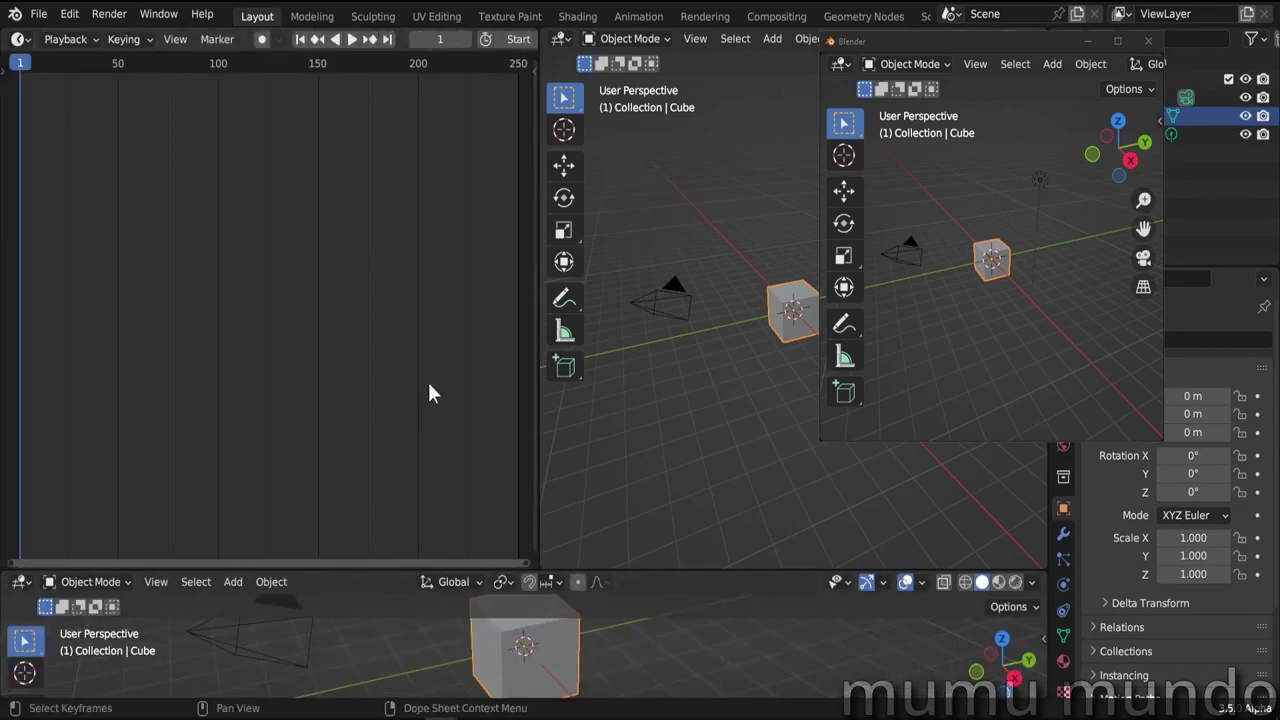
{"action": "left_click_drag", "start_coordinate": [960, 39], "coordinate": [734, 85]}
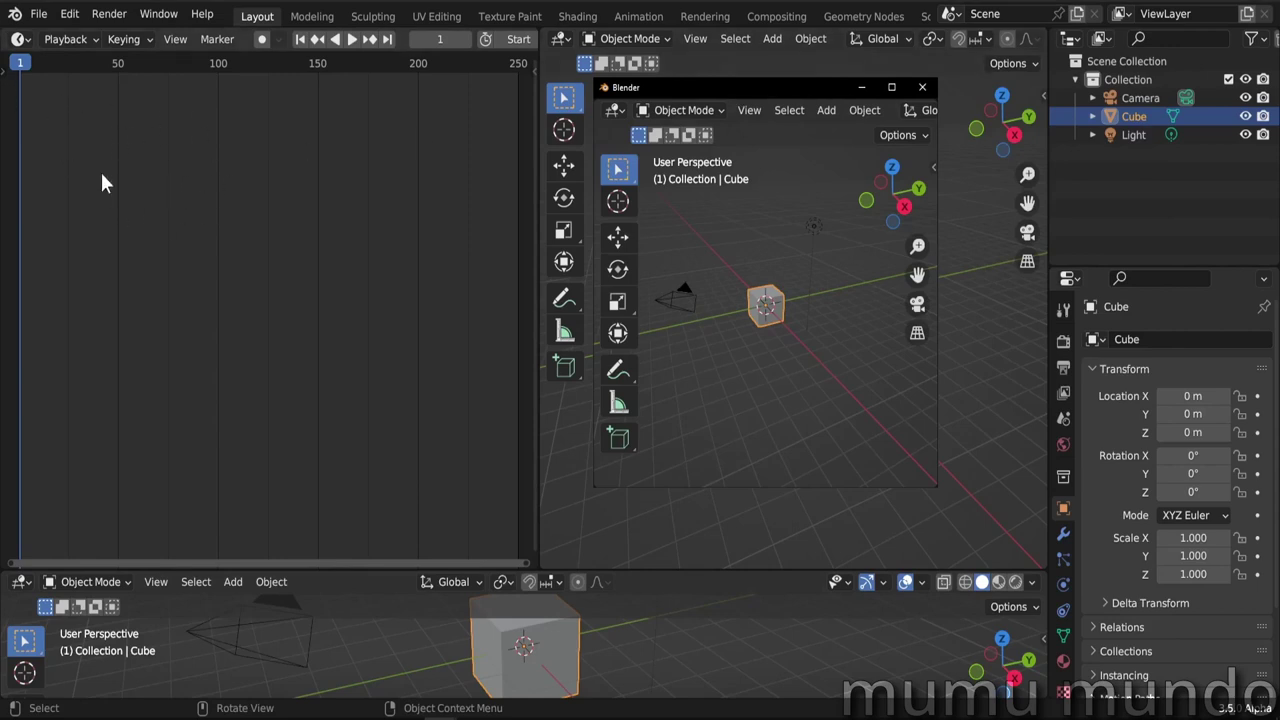
{"action": "left_click", "coordinate": [5, 34]}
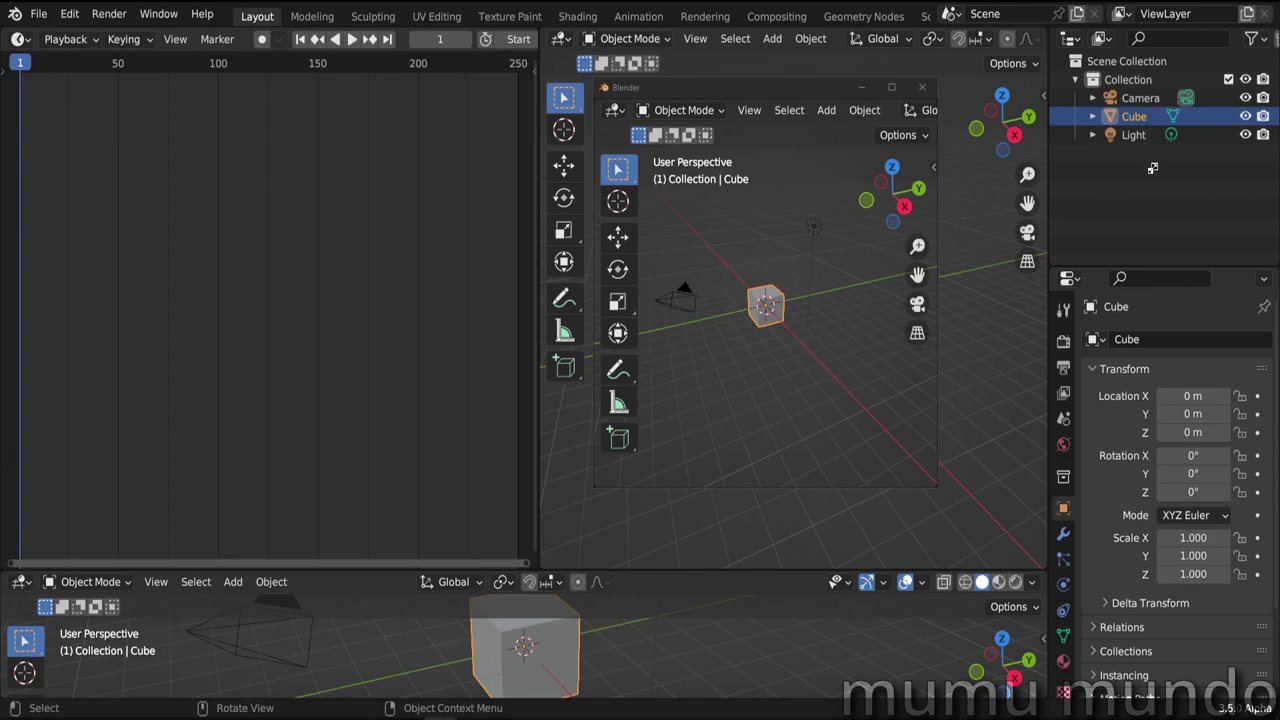
{"action": "left_click_drag", "start_coordinate": [1152, 168], "coordinate": [1151, 172]}
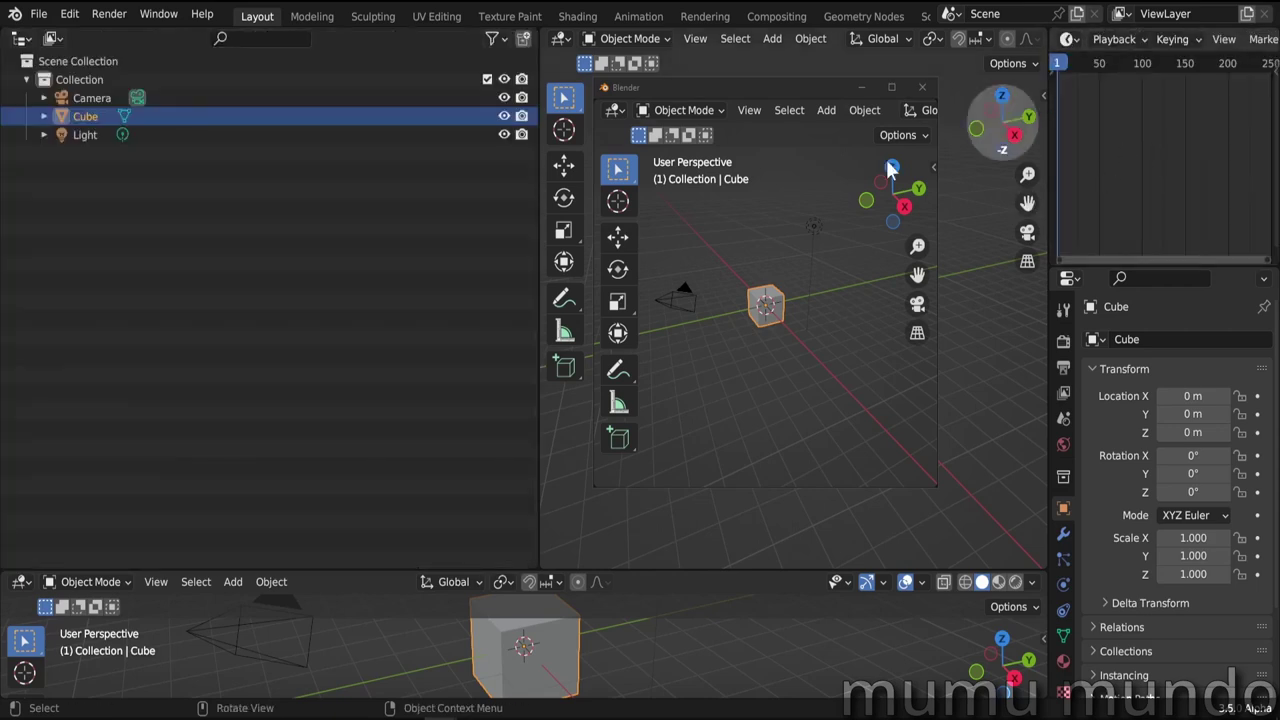
Swap the left-hand timeline with the neighbouring 3D viewport, and swap it with the viewport in the separate window.
{"action": "left_click_drag", "start_coordinate": [782, 90], "coordinate": [942, 80]}
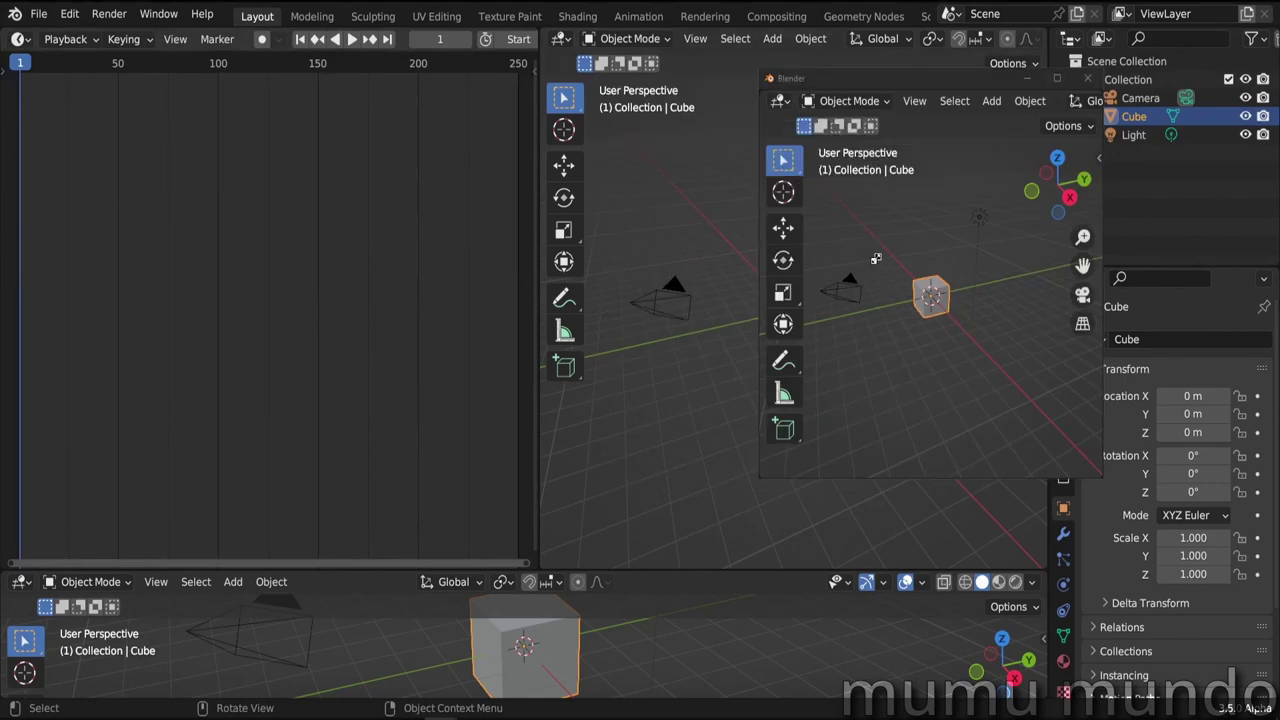
{"action": "left_click_drag", "start_coordinate": [907, 248], "coordinate": [906, 258], "text": "ctrl"}
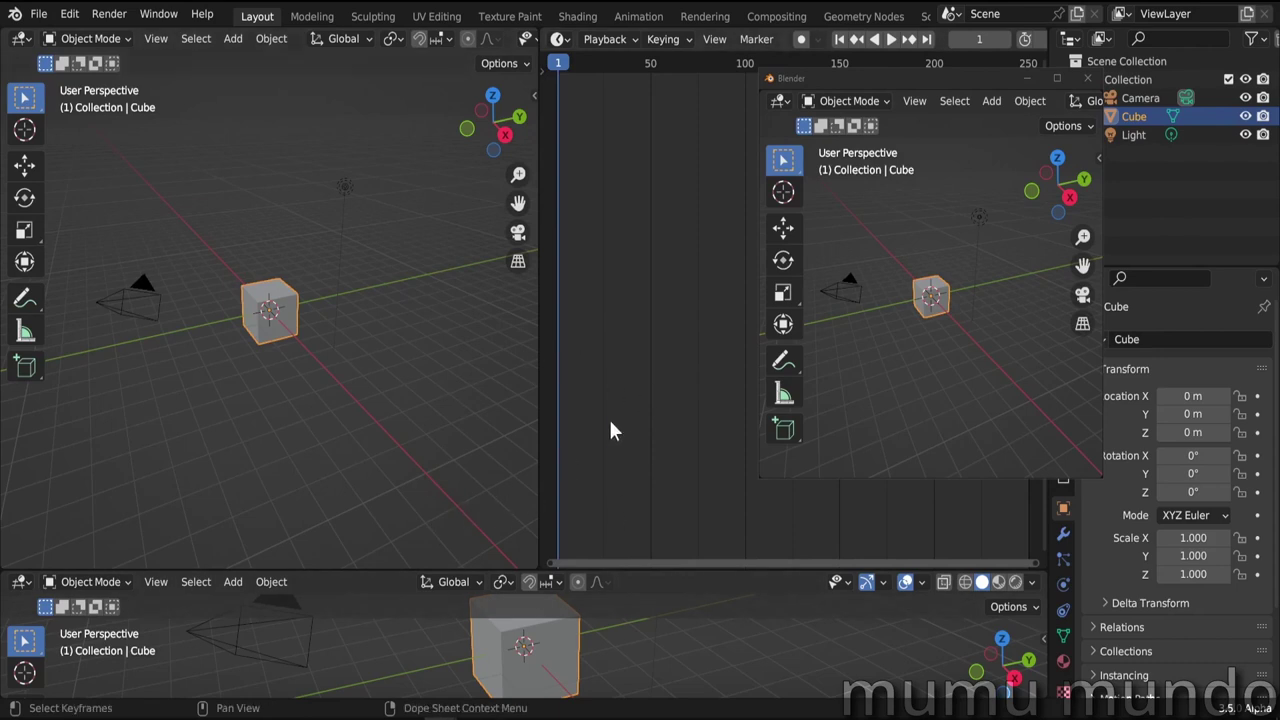
{"action": "left_click_drag", "start_coordinate": [942, 72], "coordinate": [959, 81]}
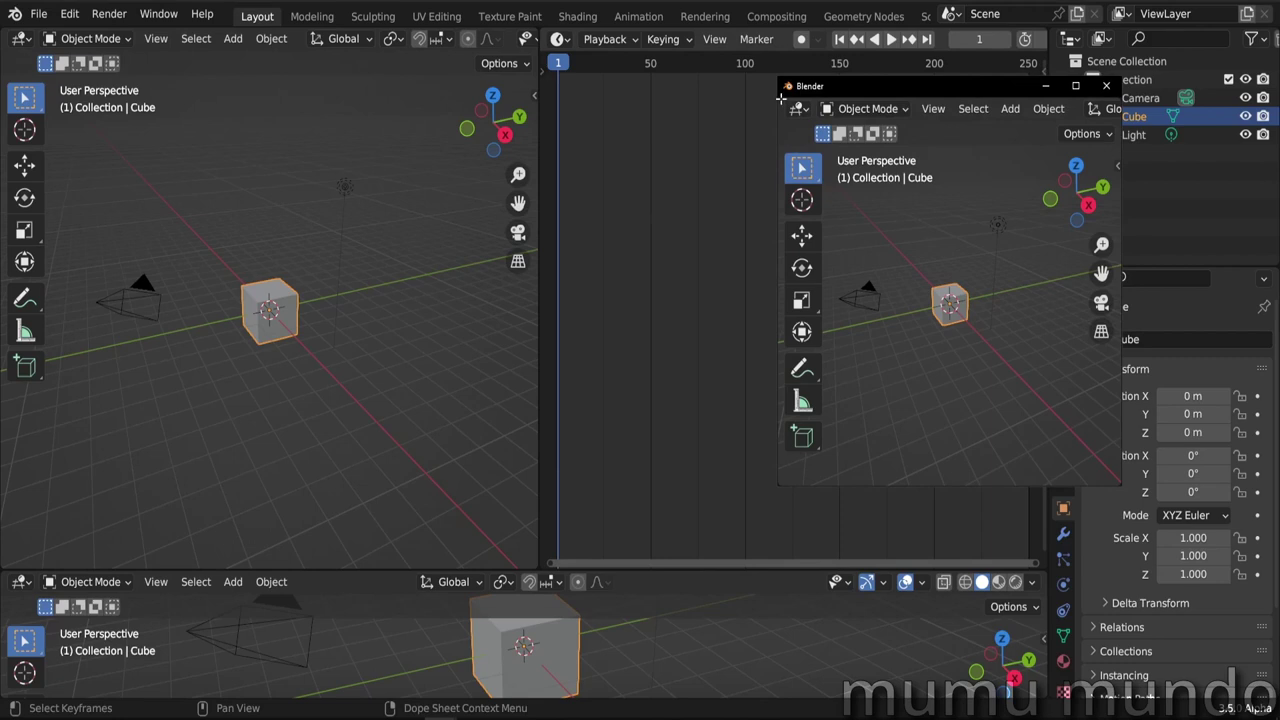
{"action": "left_click_drag", "start_coordinate": [781, 97], "coordinate": [668, 185], "text": "ctrl"}
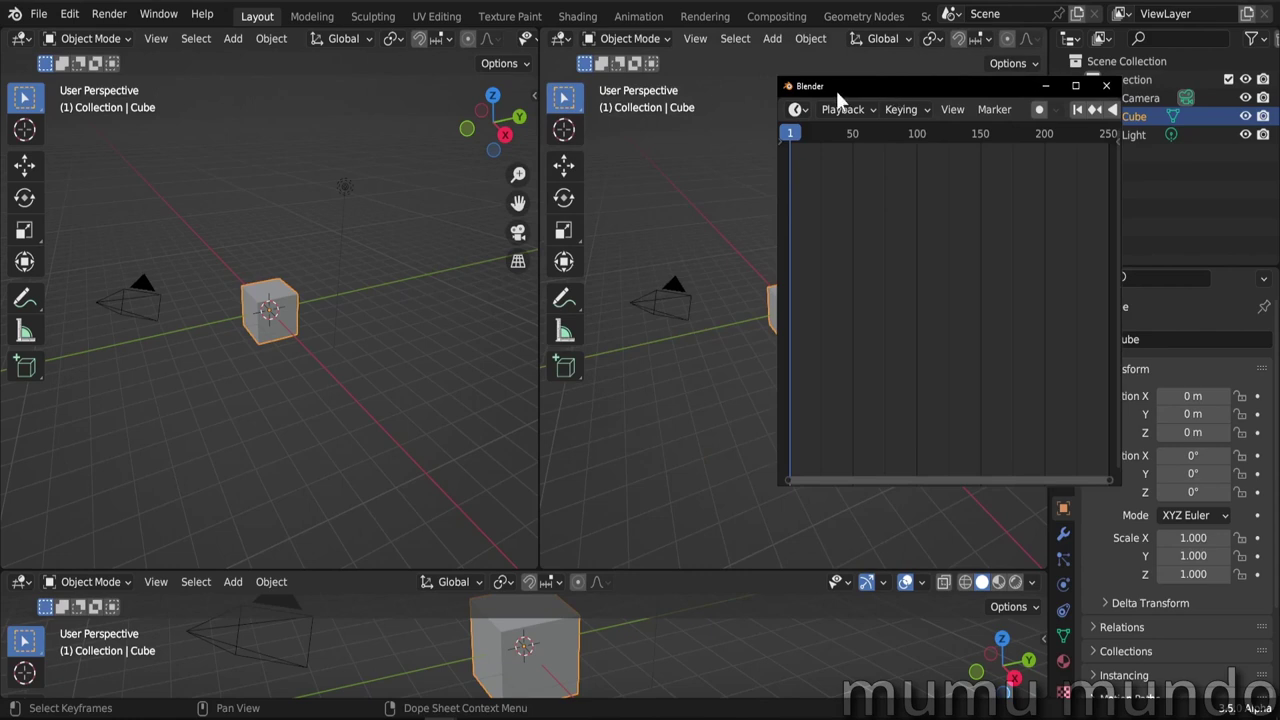
Arrange the timeline window and main window side by side, and swap the timeline with the main window's second 3D viewport.
{"action": "left_click_drag", "start_coordinate": [837, 86], "coordinate": [788, 90]}
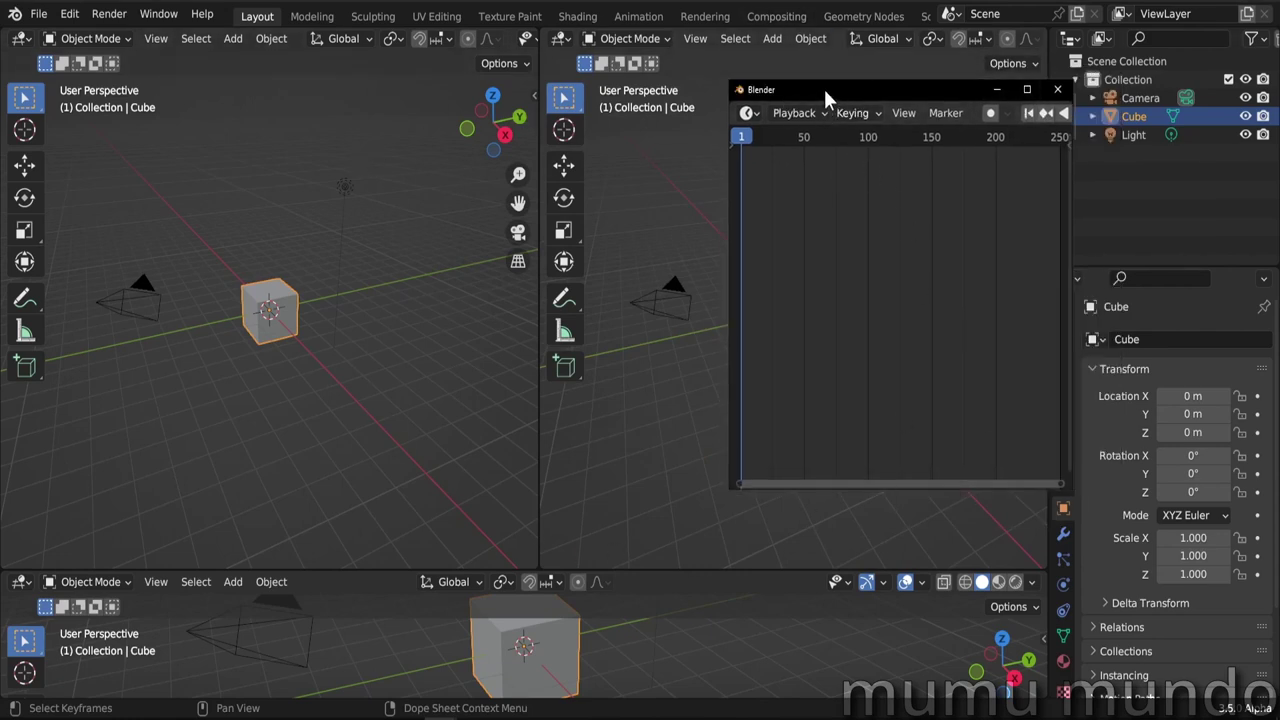
{"action": "left_click_drag", "start_coordinate": [824, 89], "coordinate": [1278, 250]}
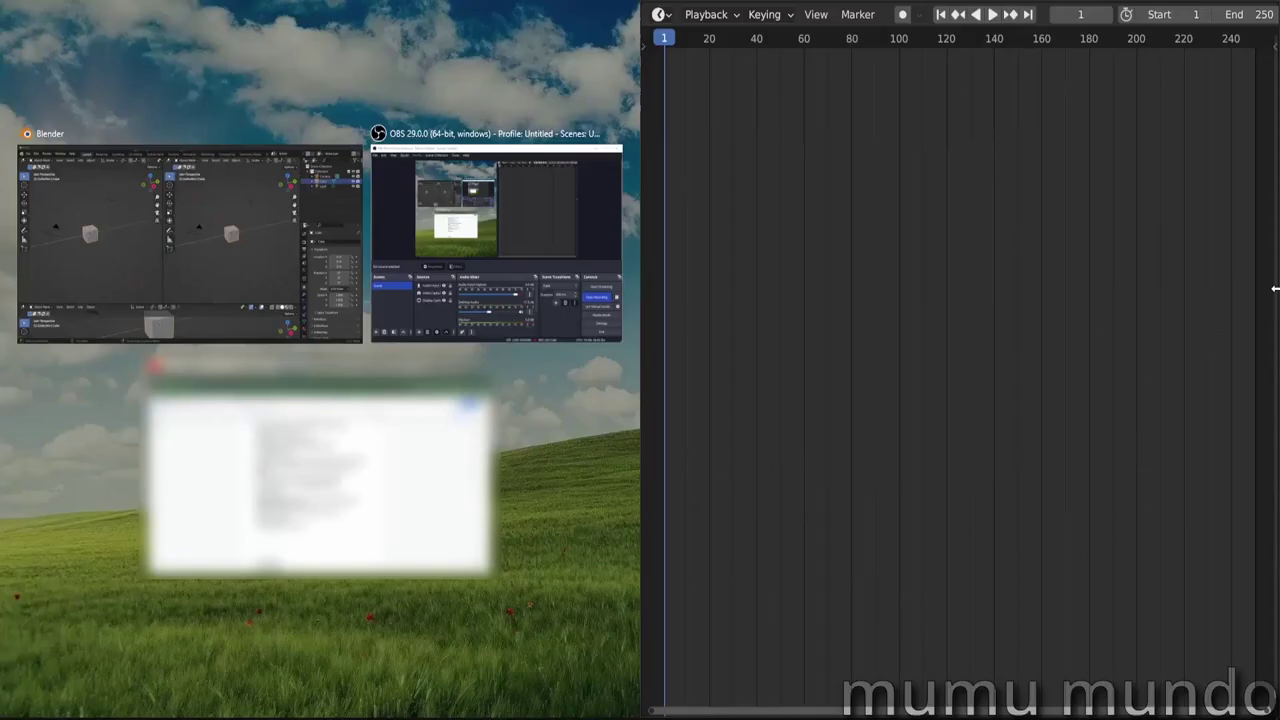
{"action": "left_click", "coordinate": [205, 266]}
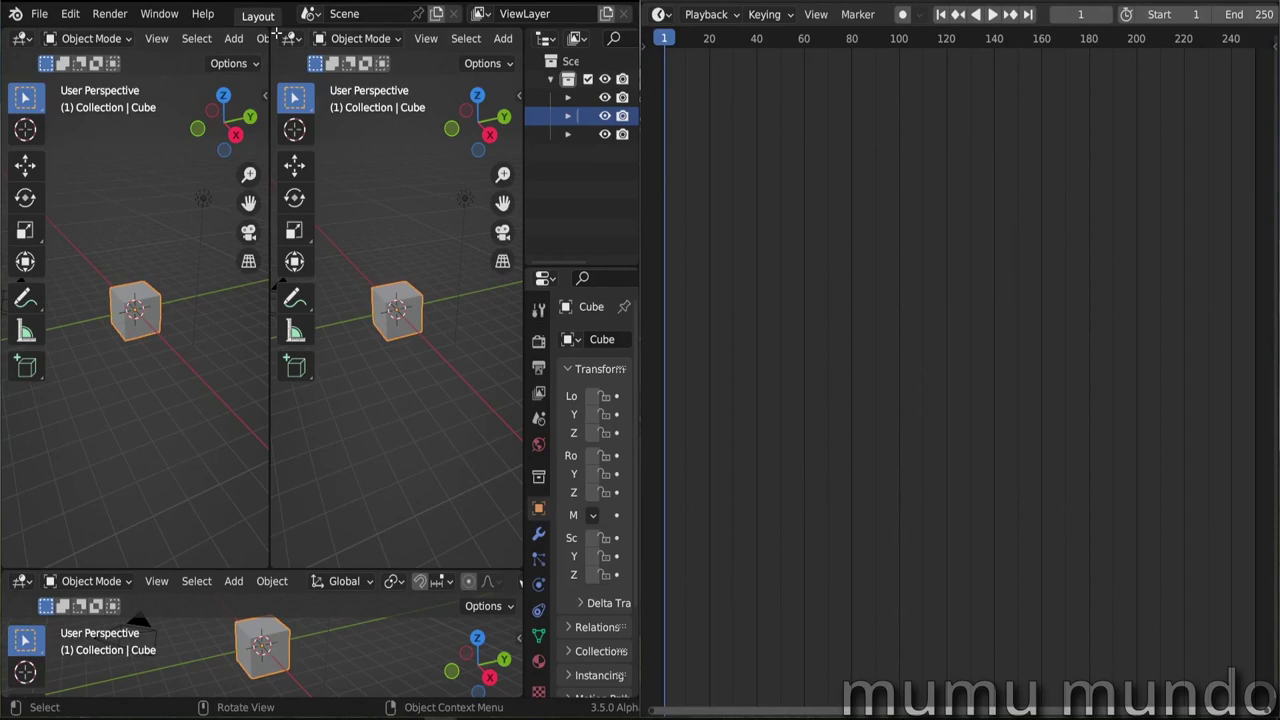
{"action": "left_click_drag", "start_coordinate": [276, 34], "coordinate": [900, 200], "text": "ctrl"}
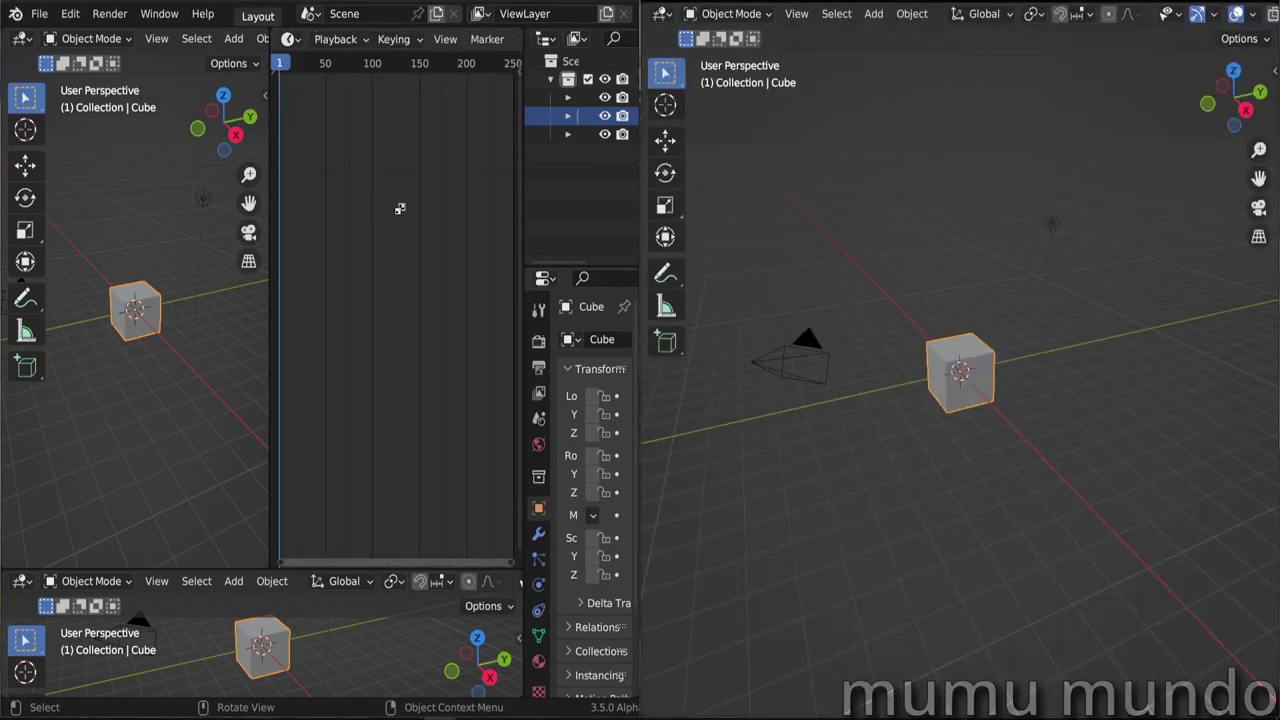
{"action": "left_click_drag", "start_coordinate": [378, 210], "coordinate": [344, 107], "text": "ctrl"}
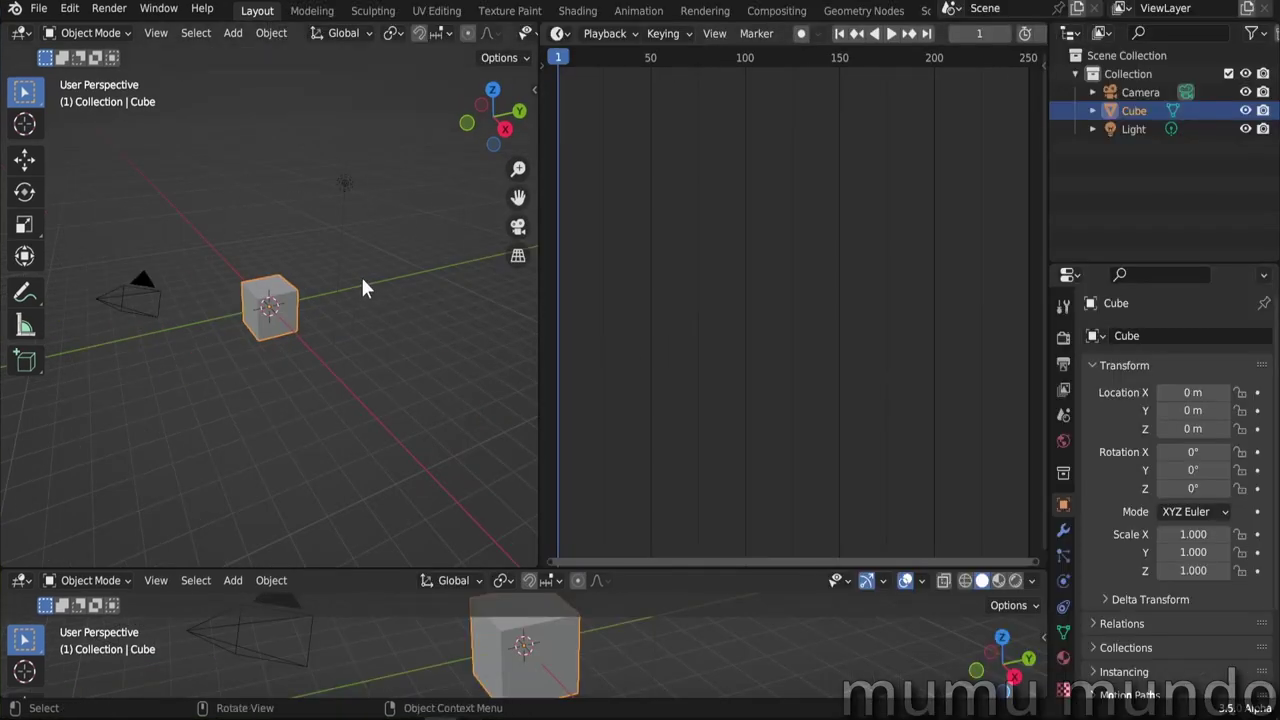
Maximize the left-hand 3D viewport and restore it, and show the timeline full screen without its header and restore it.
{"action": "key", "text": "ctrl+space"}
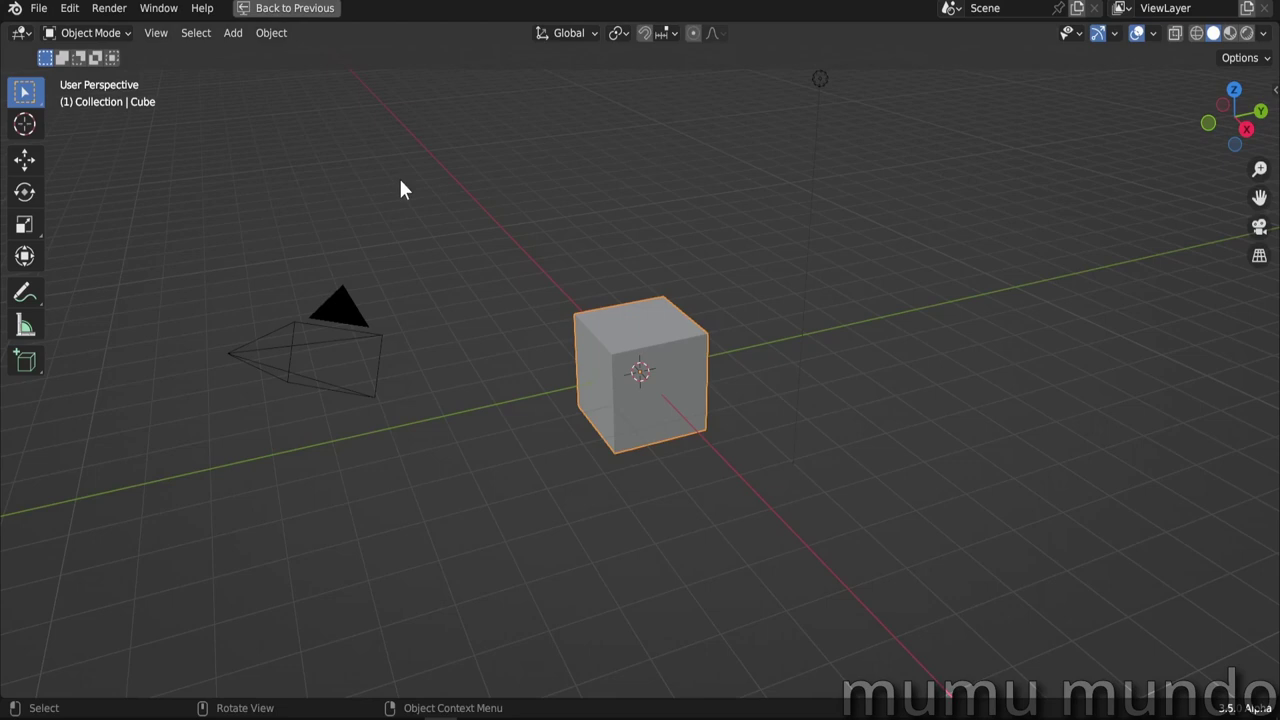
{"action": "key", "text": "ctrl"}
{"action": "key", "text": "ctrl+space"}
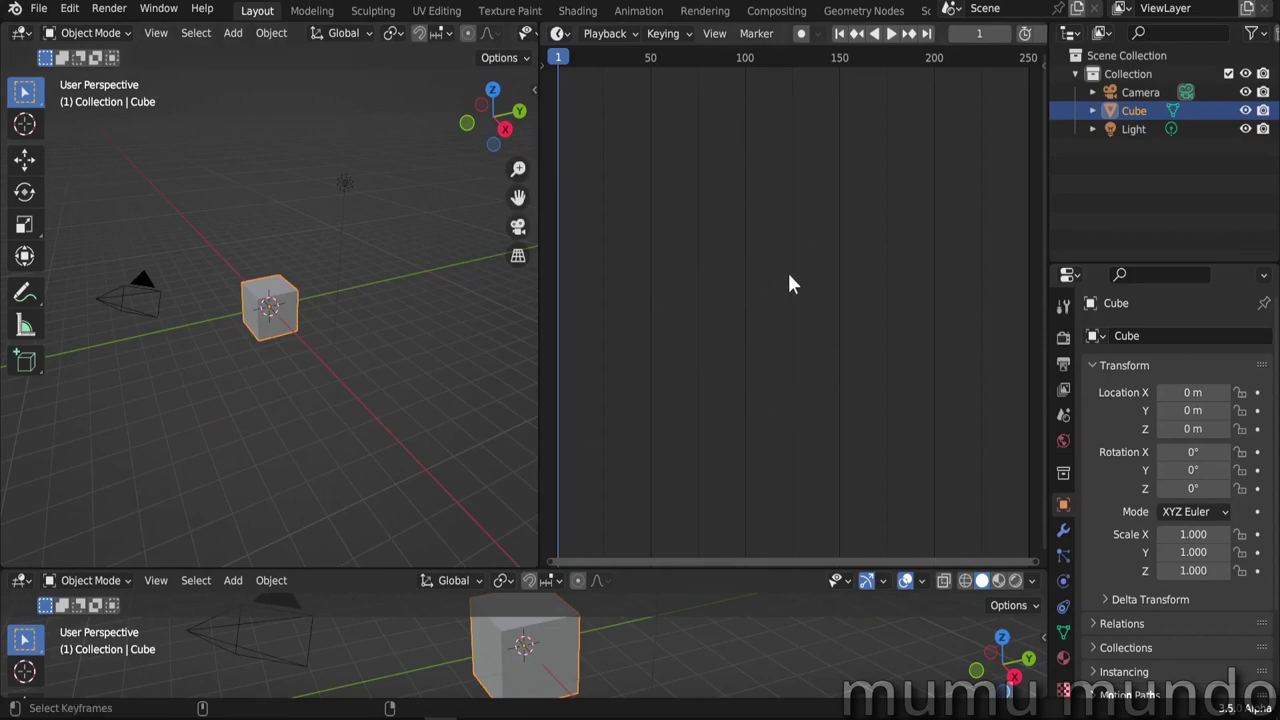
{"action": "key", "text": "ctrl+alt+space"}
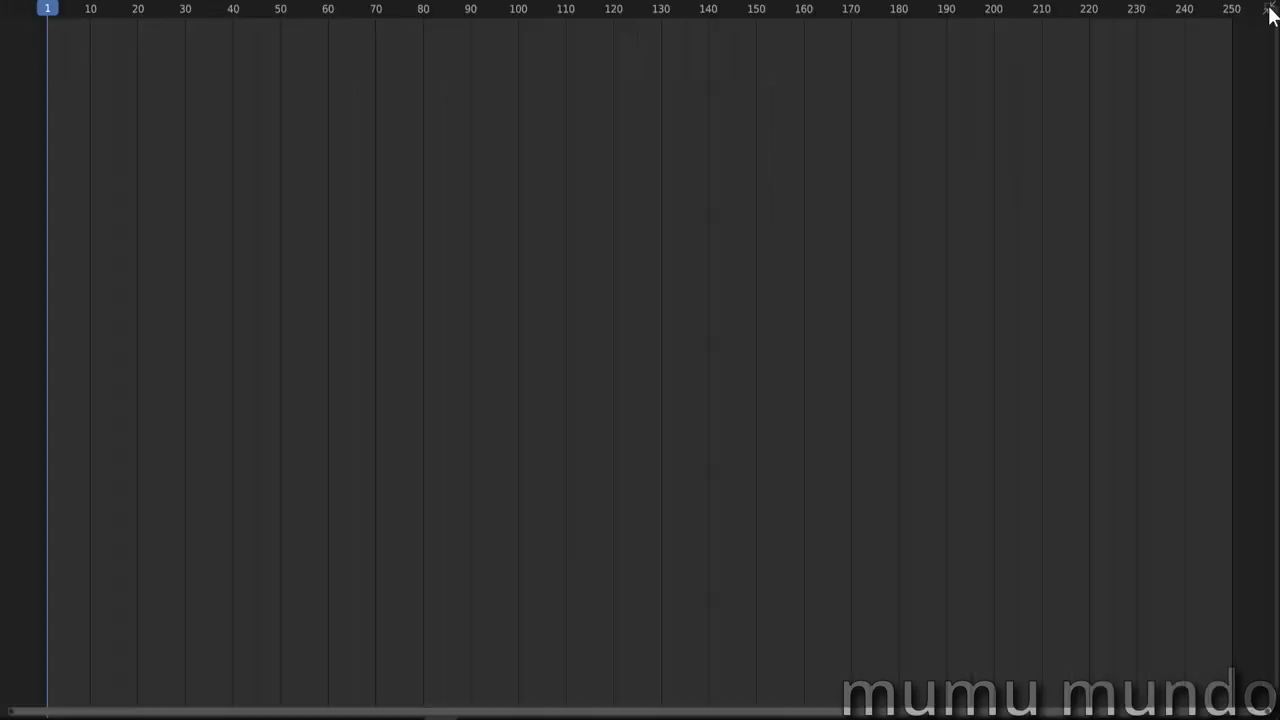
{"action": "left_click", "coordinate": [1270, 9]}
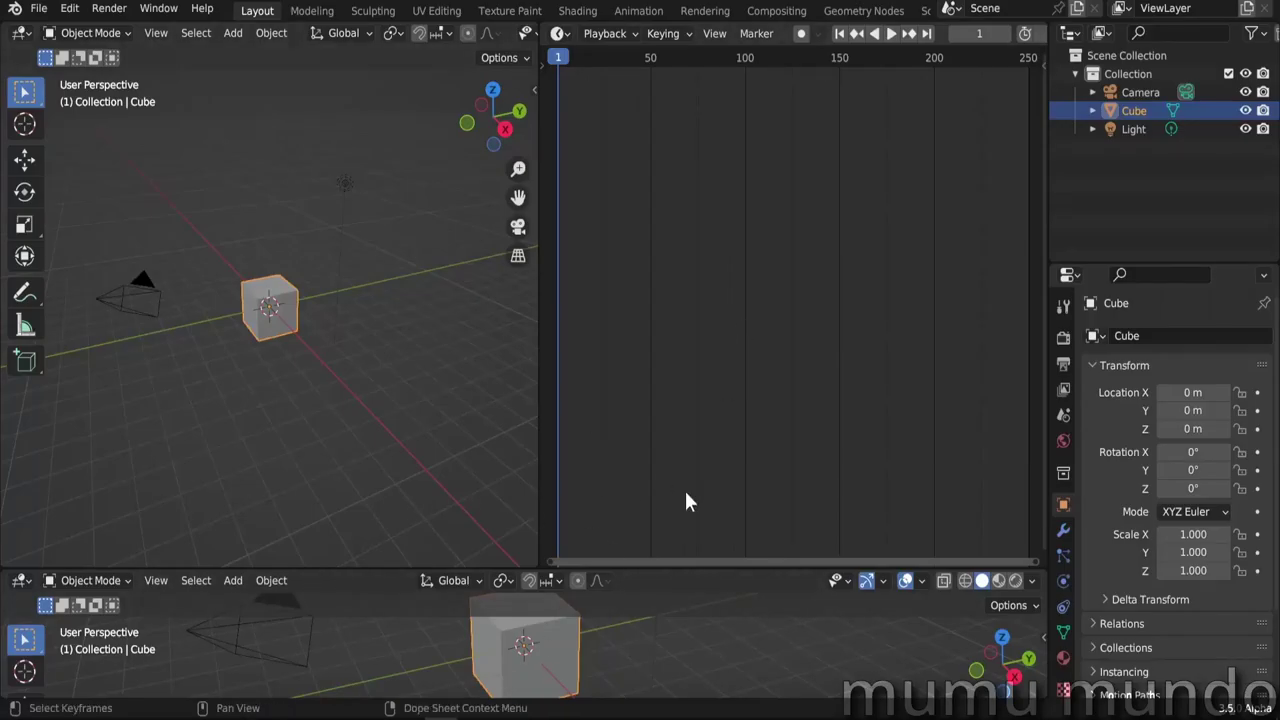
Look through the Modeling, Sculpting and UV Editing workspaces and return to the Layout workspace.
{"action": "left_click", "coordinate": [311, 11]}
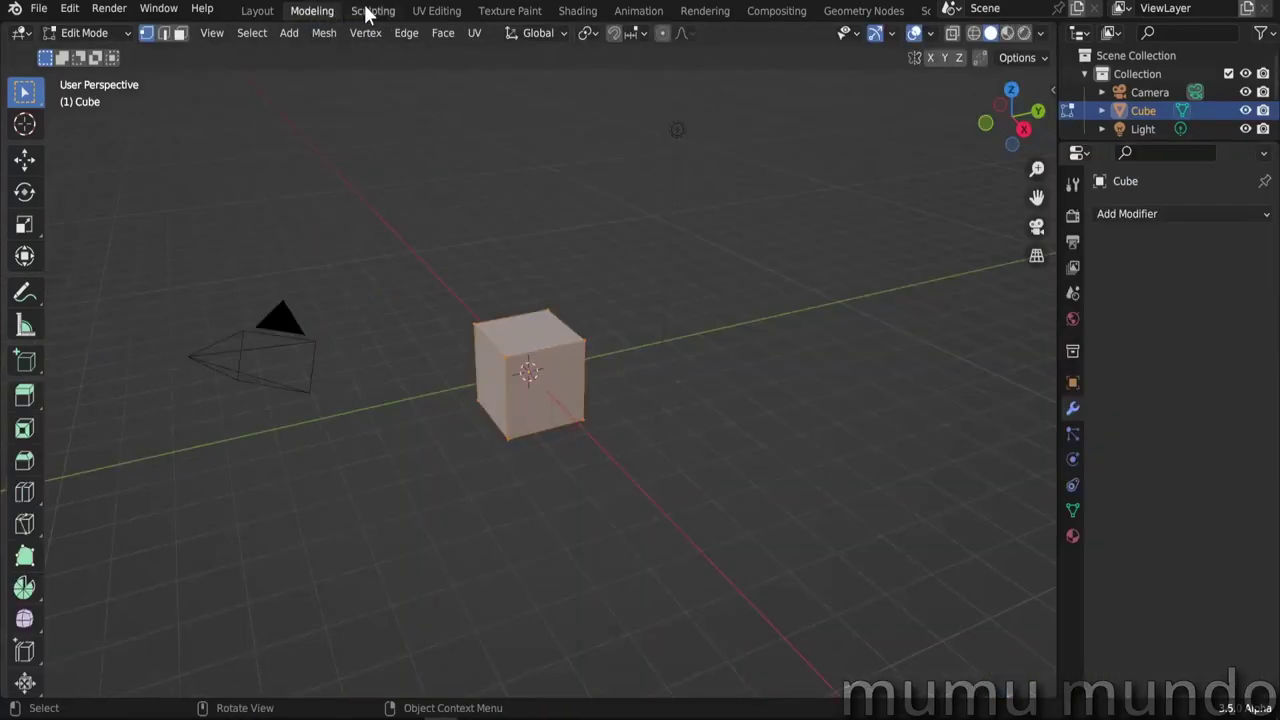
{"action": "left_click", "coordinate": [372, 11]}
{"action": "left_click", "coordinate": [436, 11]}
{"action": "left_click", "coordinate": [257, 11]}
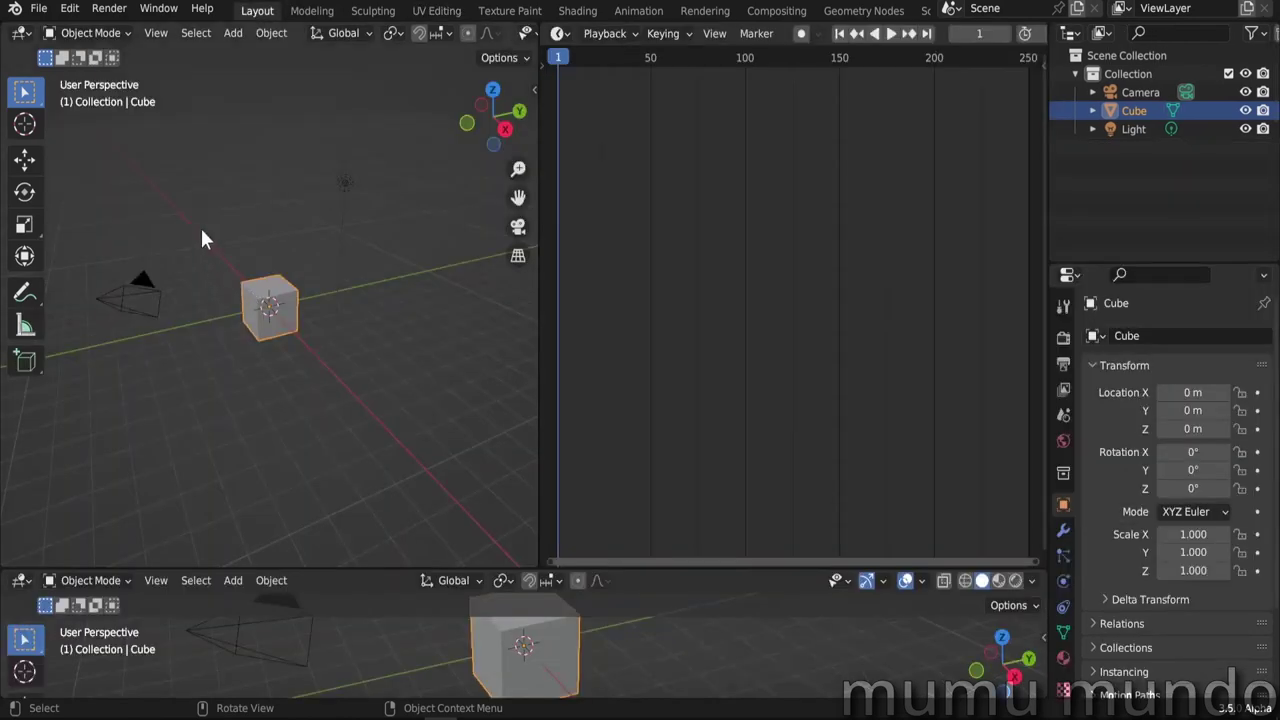
Review the Layout workspace's options and the available workspace templates, and duplicate the current workspace.
{"action": "right_click", "coordinate": [257, 12]}
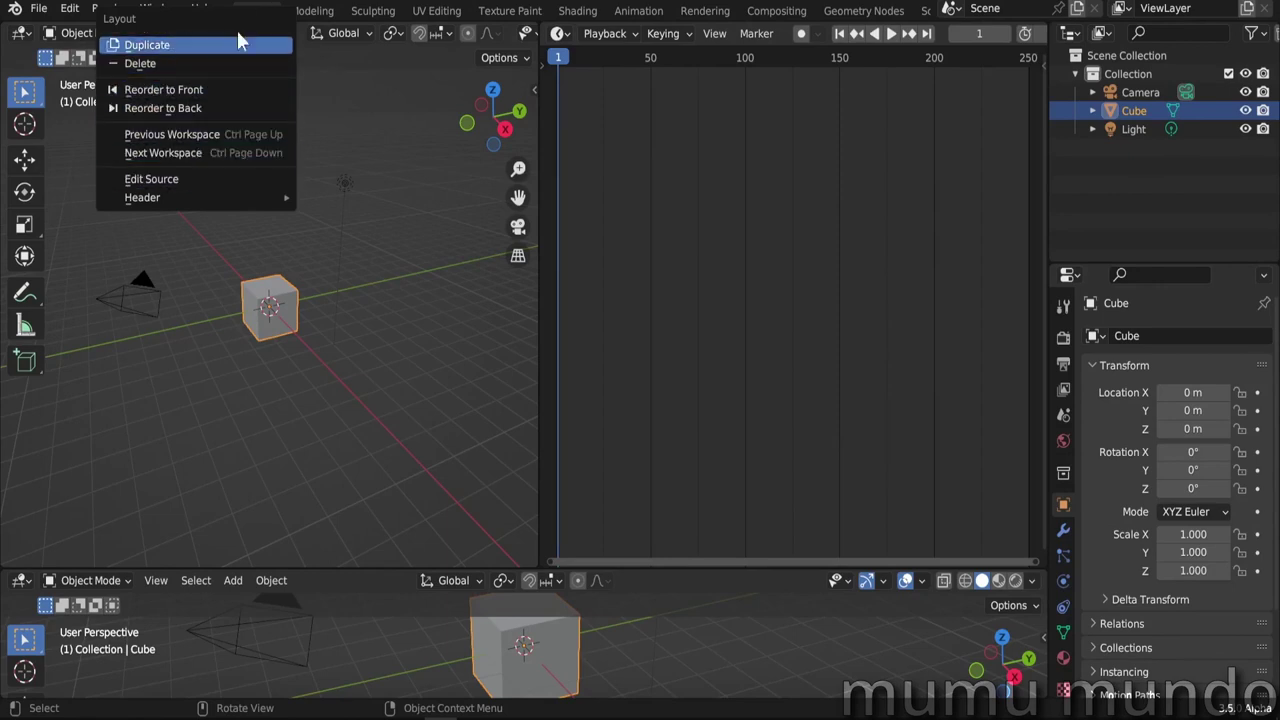
{"action": "scroll", "coordinate": [580, 10], "scroll_direction": "down", "scroll_amount": 3}
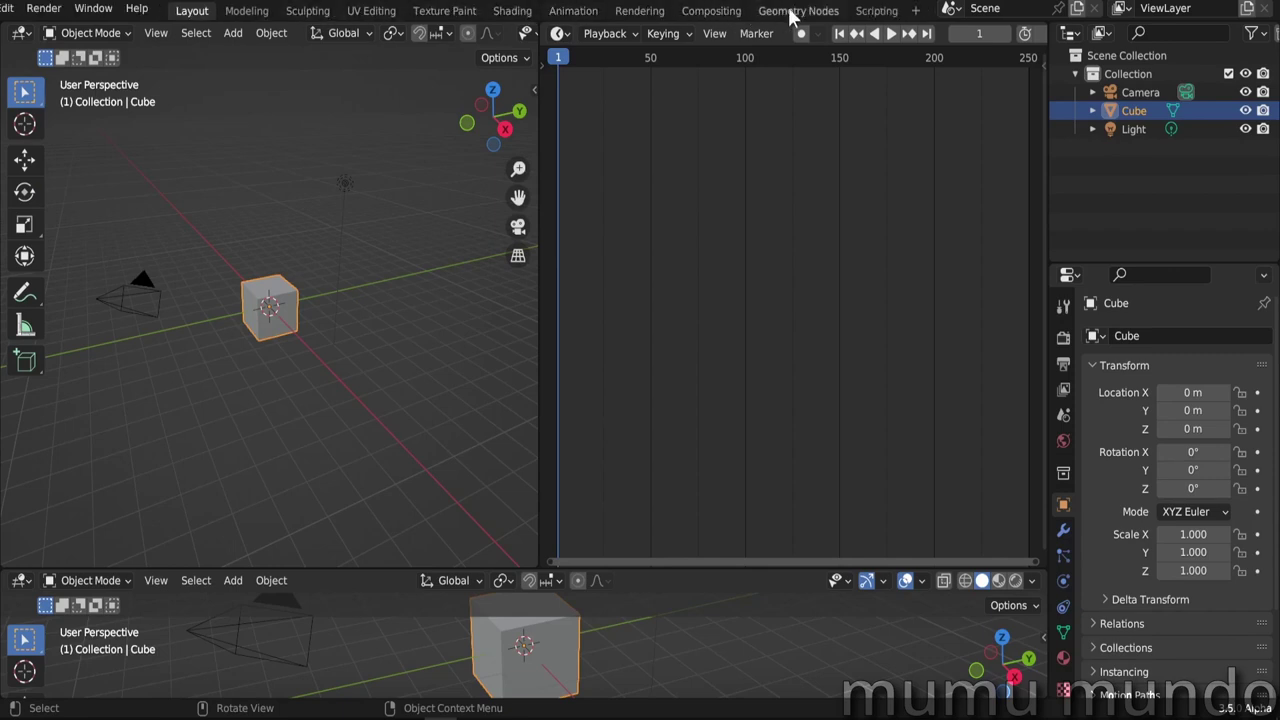
{"action": "left_click", "coordinate": [916, 11]}
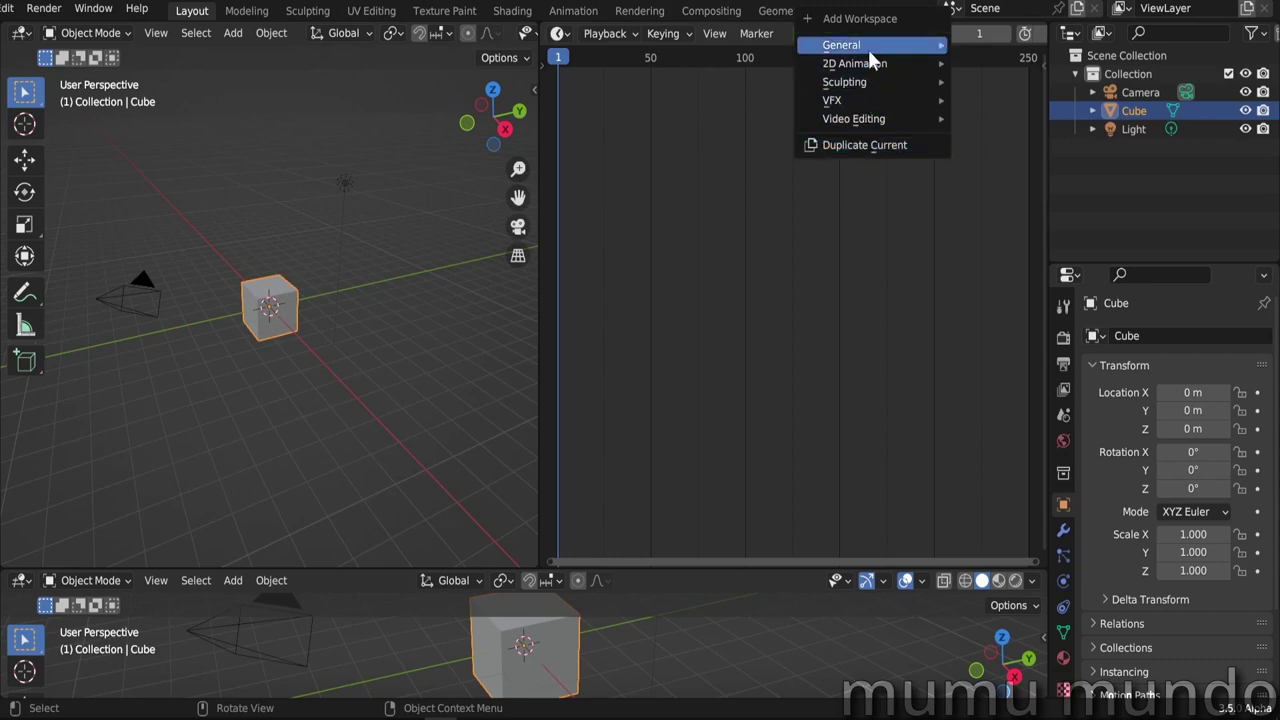
{"action": "mouse_move", "coordinate": [869, 48]}
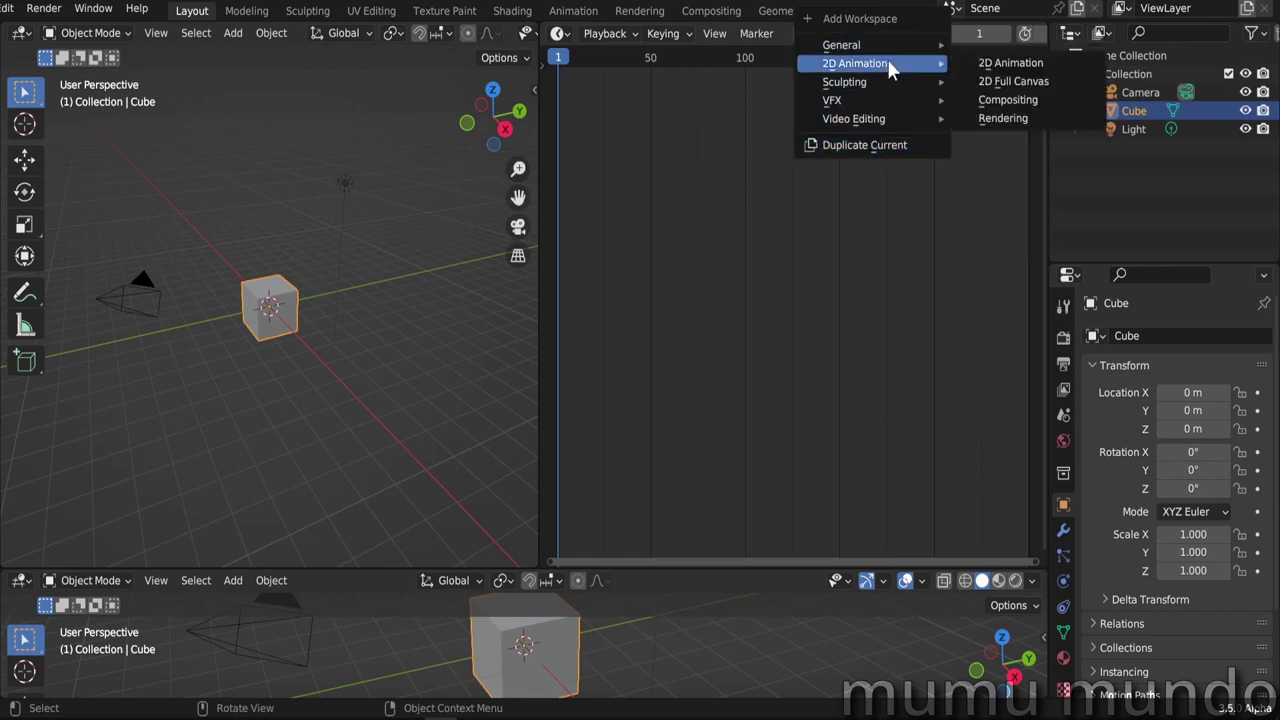
{"action": "left_click", "coordinate": [847, 140]}
{"action": "scroll", "coordinate": [872, 12], "scroll_direction": "down", "scroll_amount": 2}
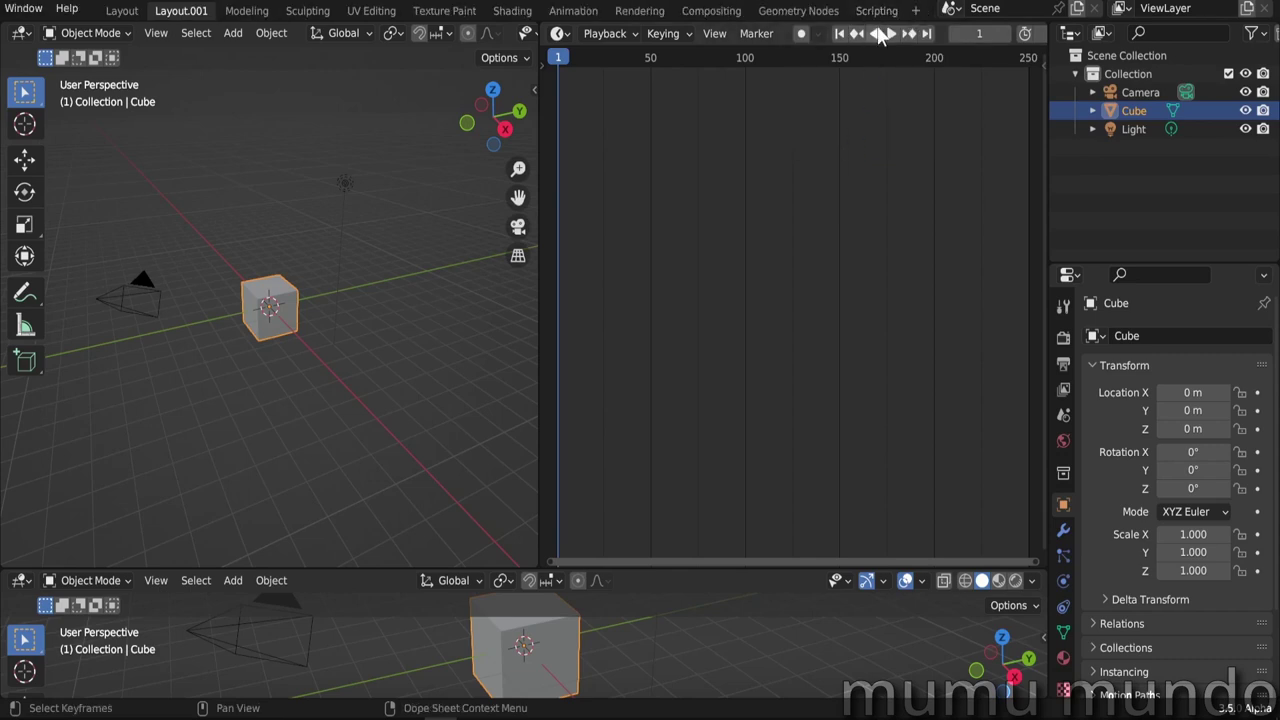
Open the duplicated workspace's name for editing and leave it, and switch to the previous workspace, Layout.
{"action": "scroll", "coordinate": [309, 10], "scroll_direction": "up", "scroll_amount": 2}
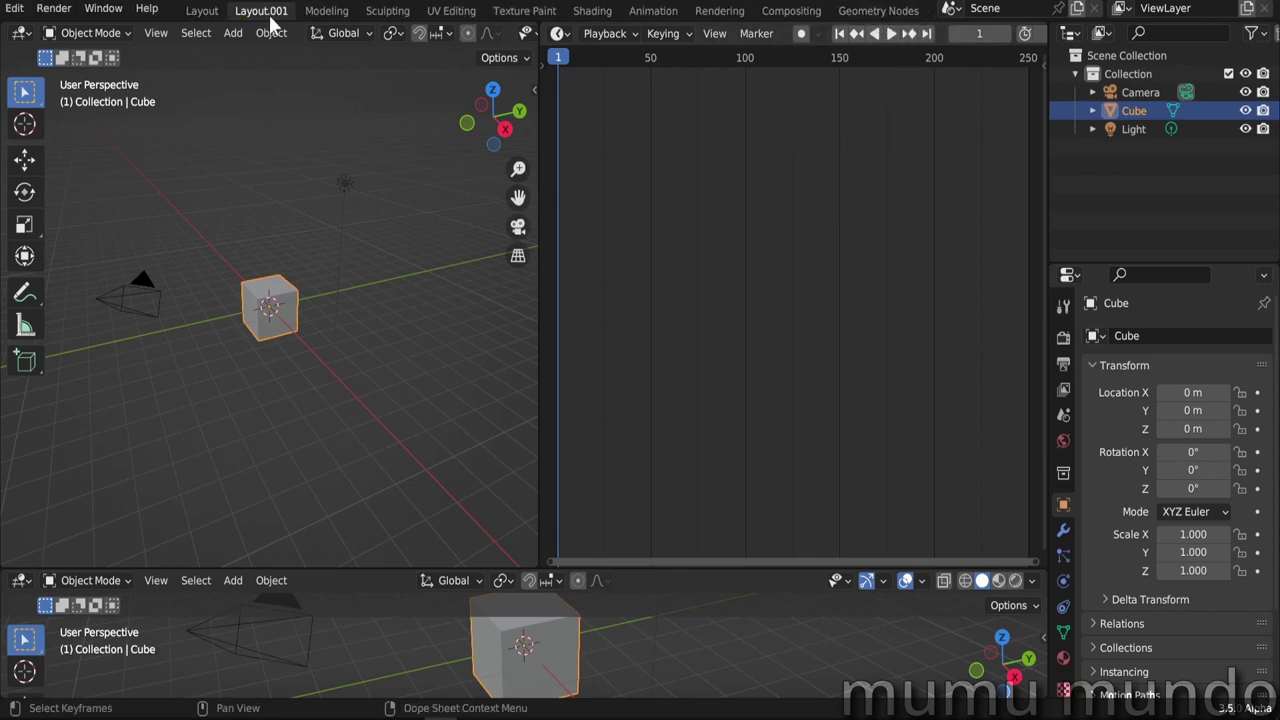
{"action": "scroll", "coordinate": [295, 14], "scroll_direction": "up", "scroll_amount": 1}
{"action": "double_click", "coordinate": [325, 16]}
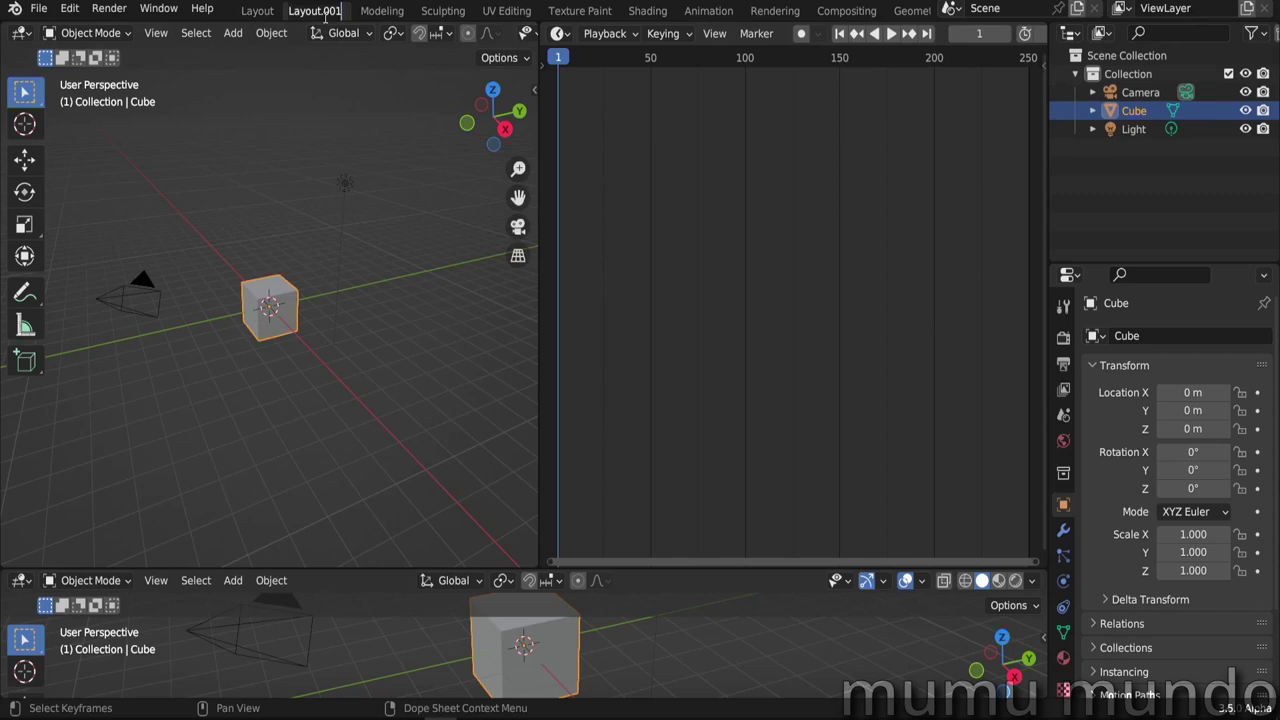
{"action": "key", "text": "Return"}
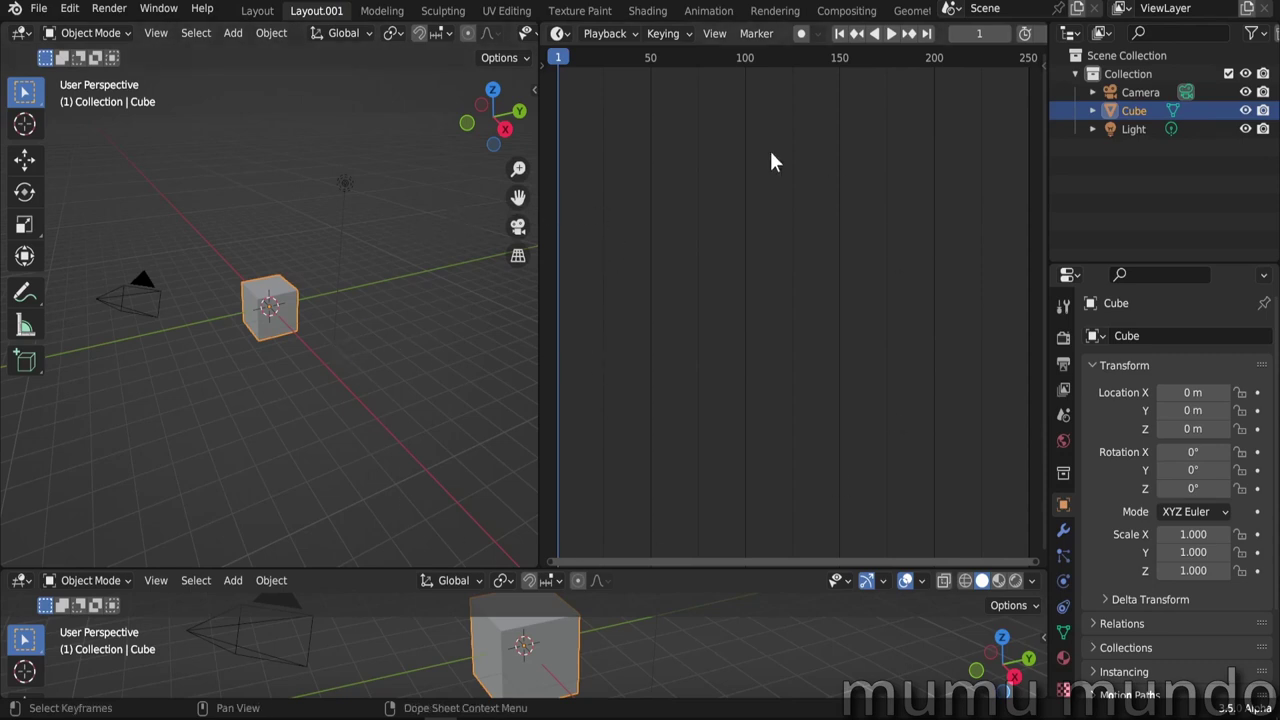
{"action": "key", "text": "ctrl+Page_Up"}
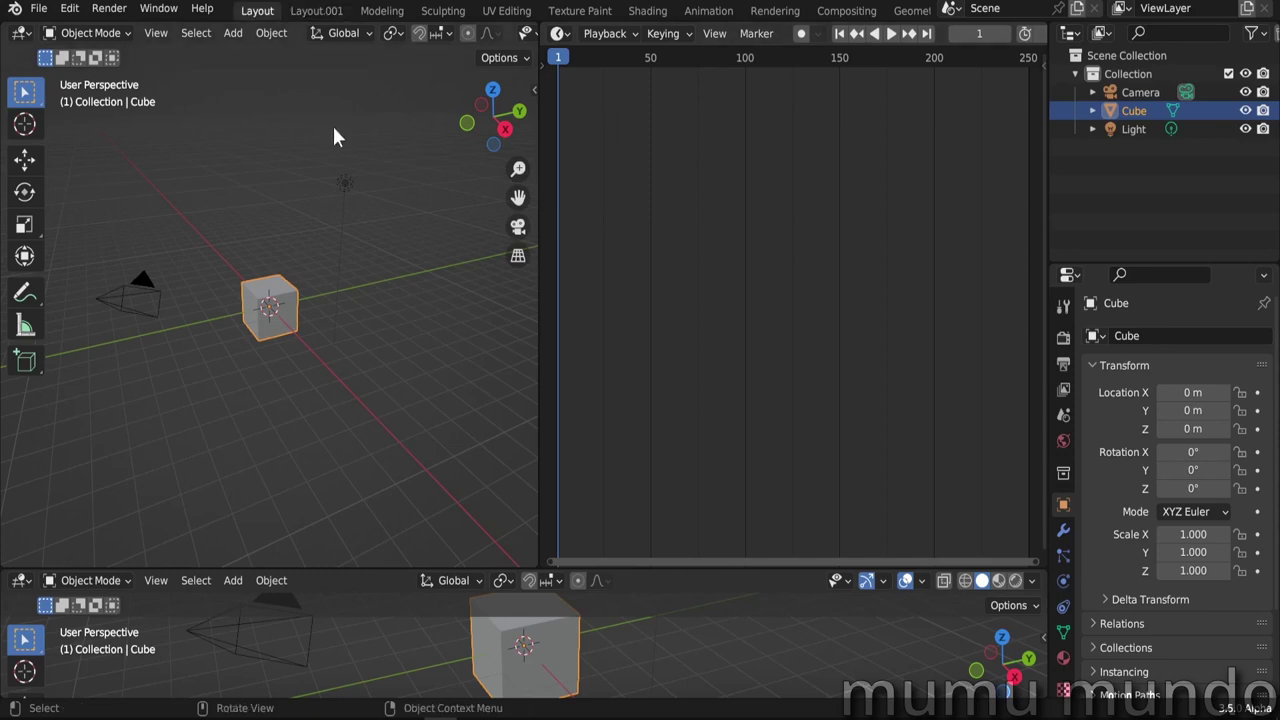
Save the current interface setup as the default startup file.
{"action": "left_click", "coordinate": [37, 10]}
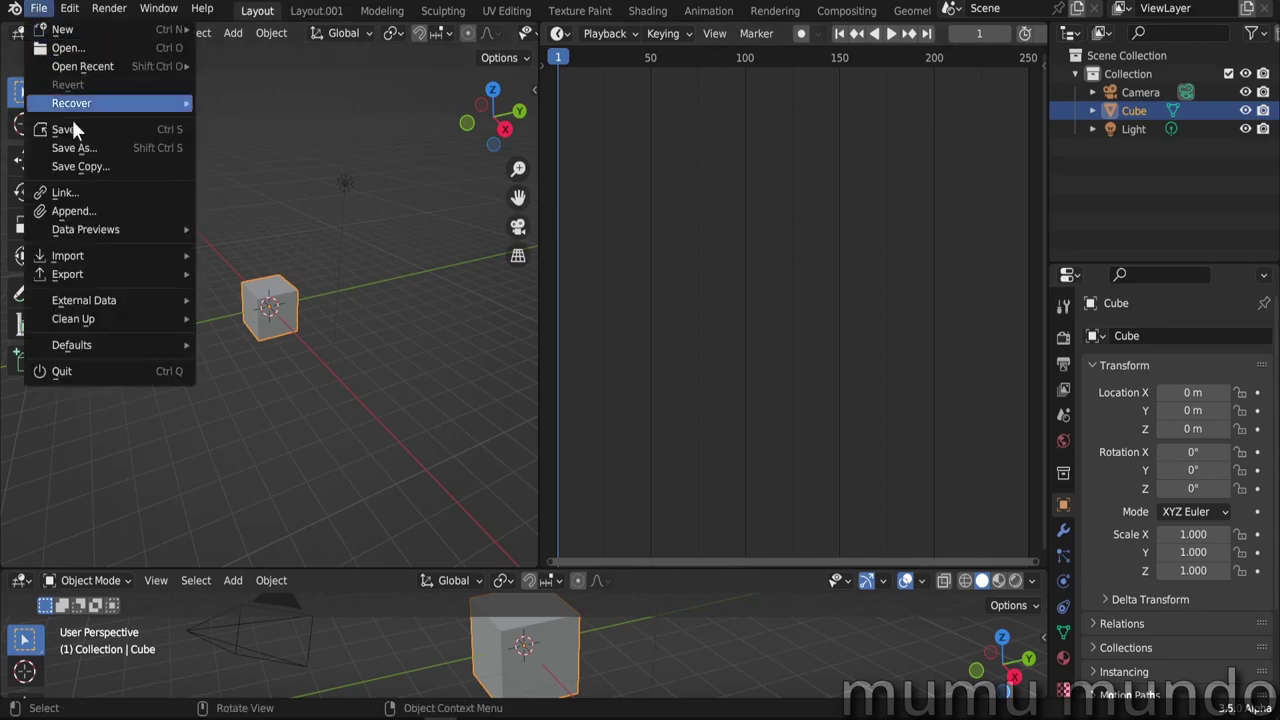
{"action": "mouse_move", "coordinate": [103, 344]}
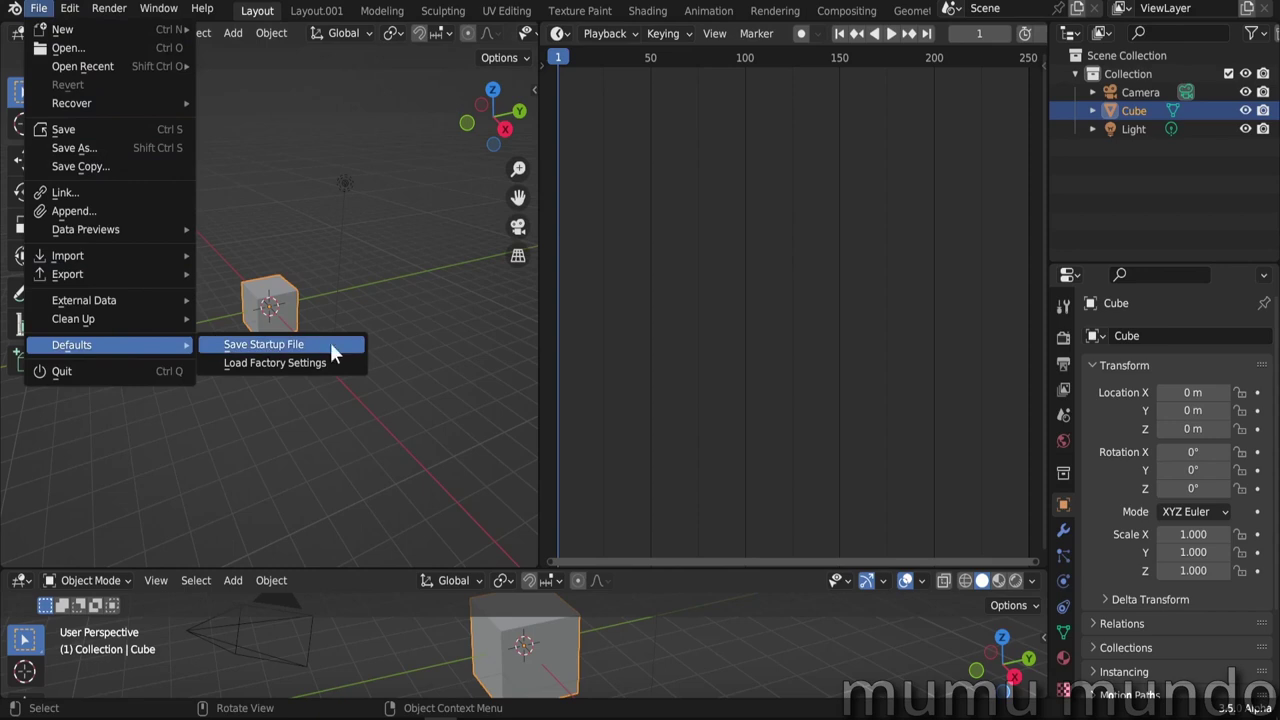
{"action": "left_click", "coordinate": [280, 347]}
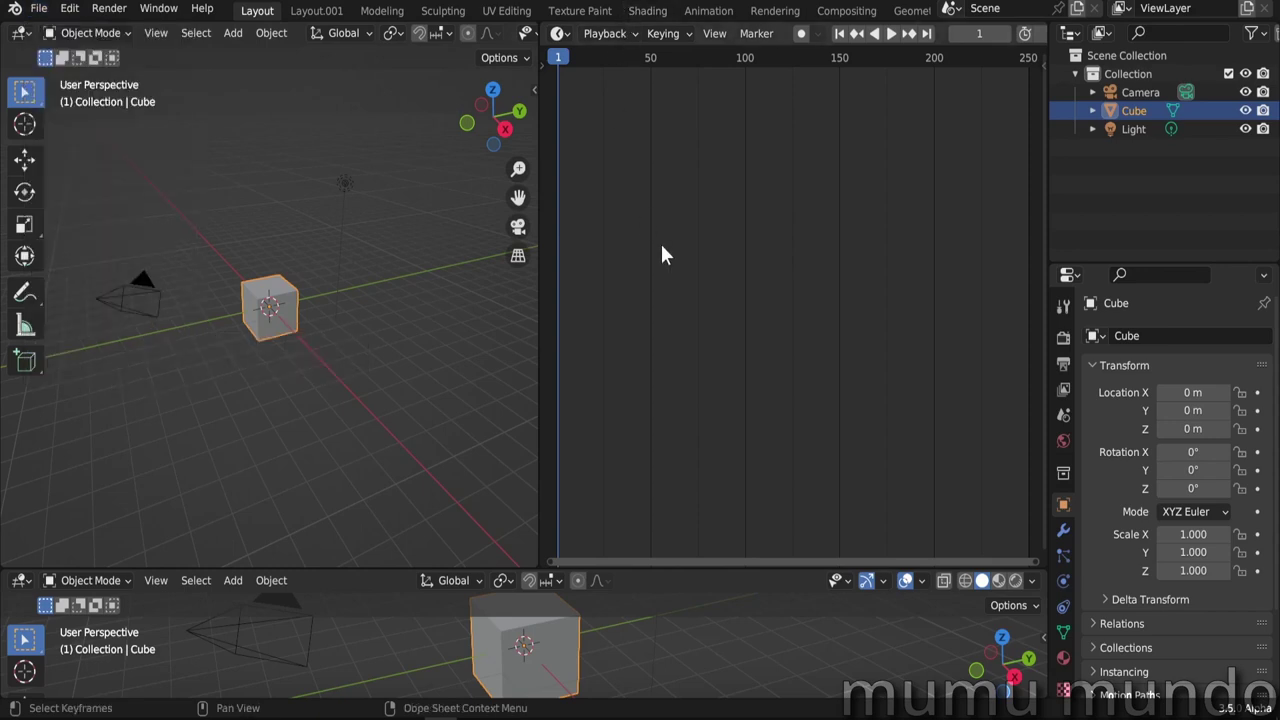